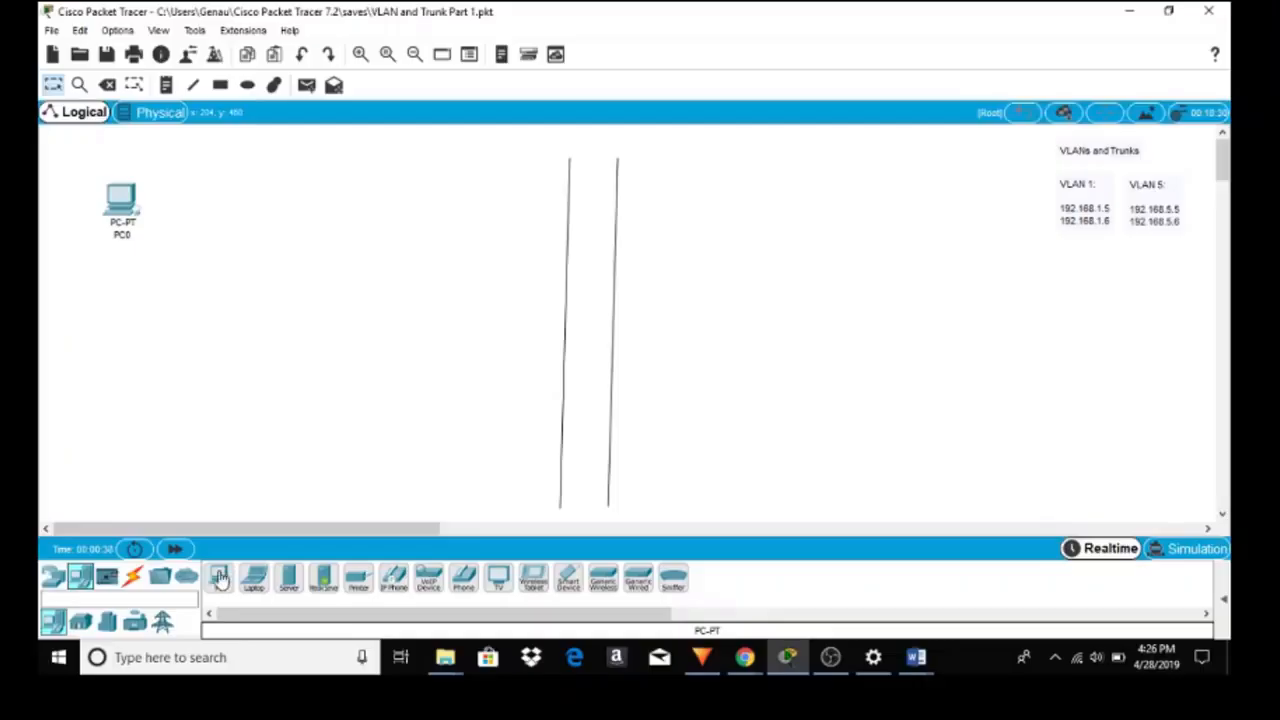
# Place a second PC level with PC0 across the double line, plus one laptop below the PC on each side
pyautogui.click(222, 578)
pyautogui.click(928, 207)
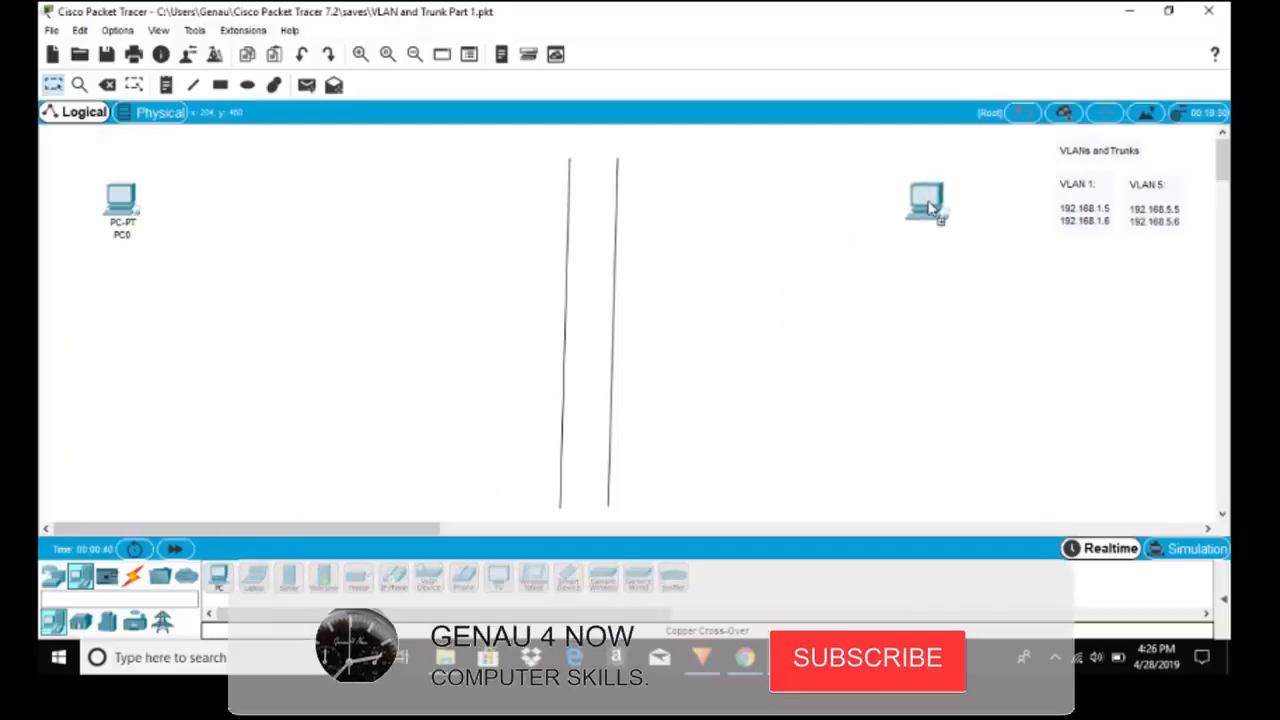
pyautogui.click(268, 588)
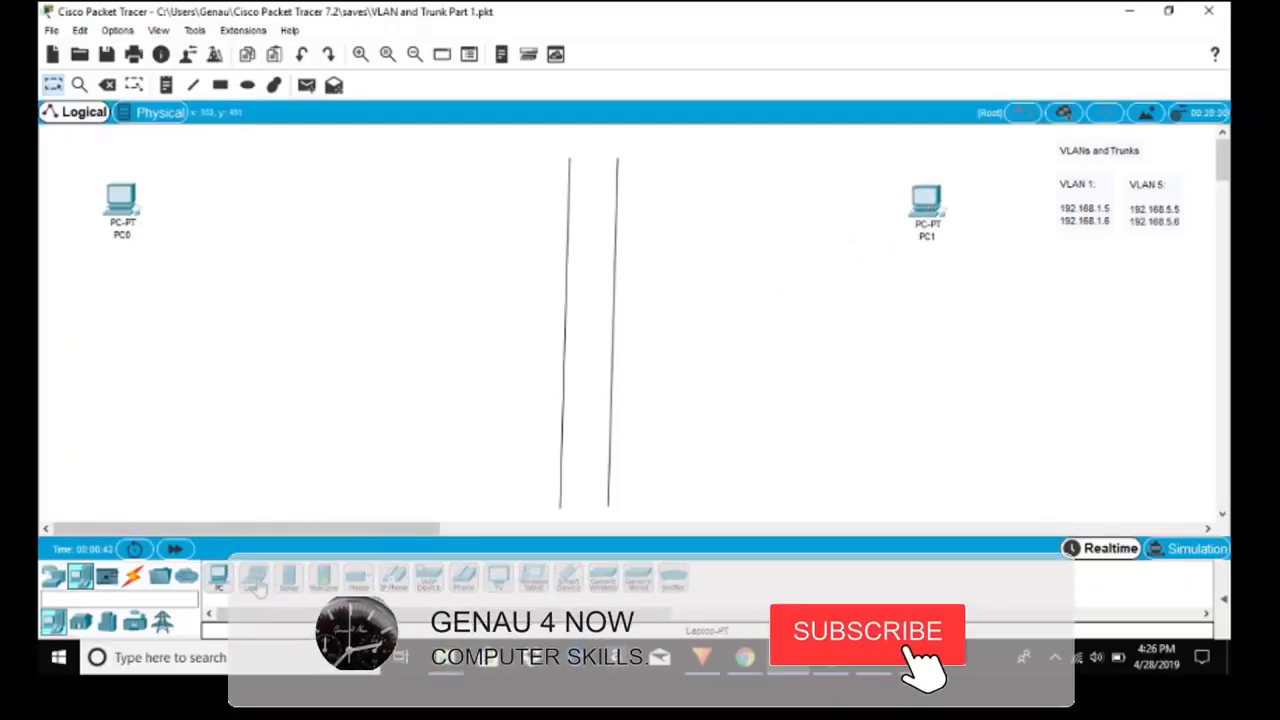
pyautogui.click(113, 432)
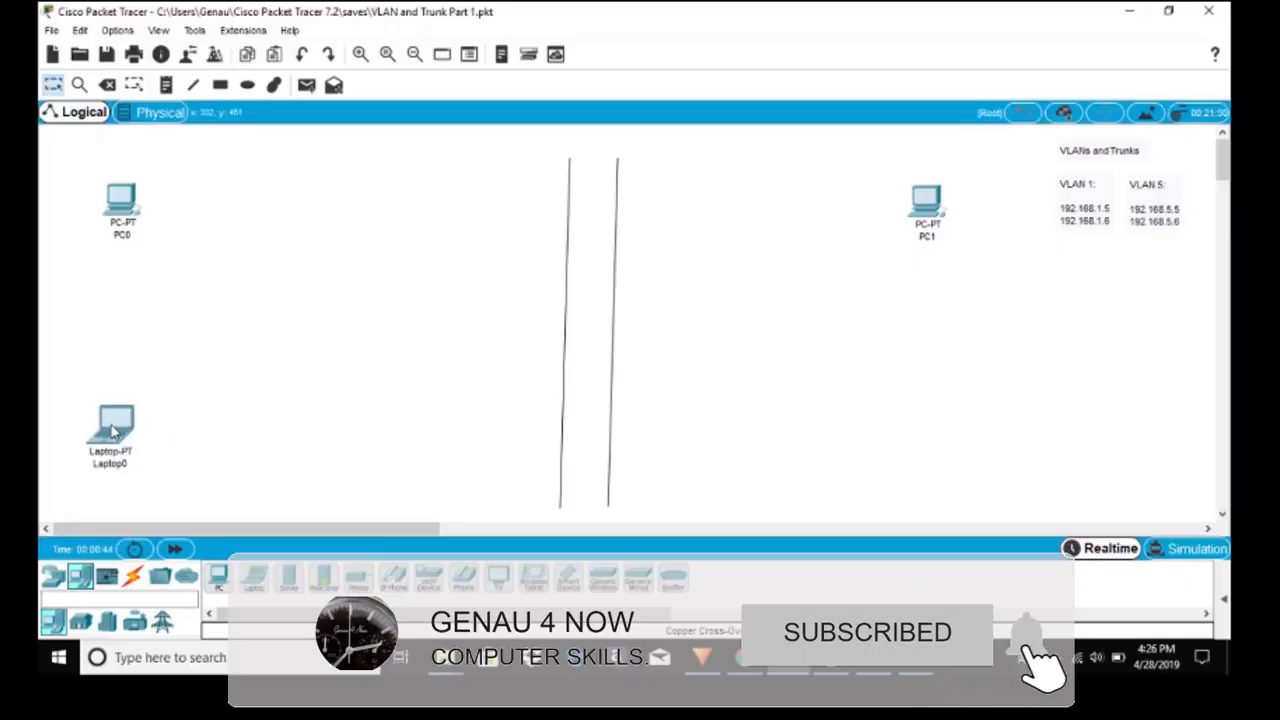
pyautogui.click(254, 578)
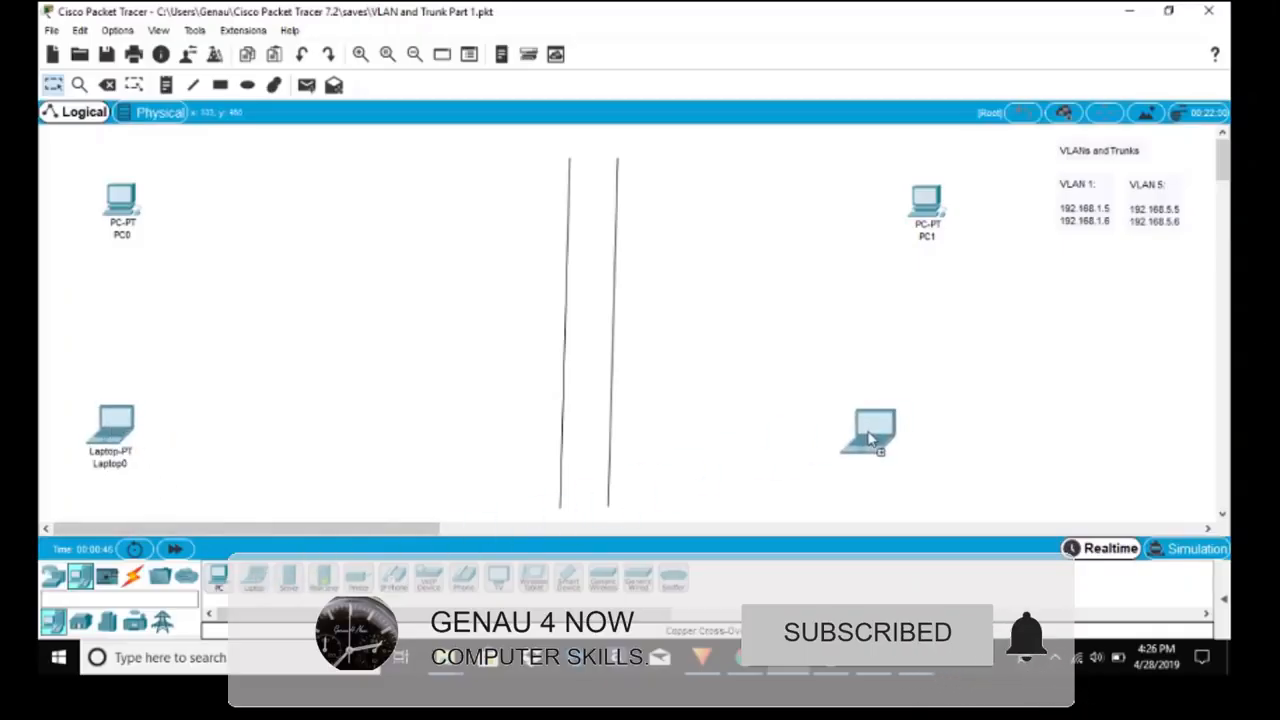
pyautogui.click(908, 425)
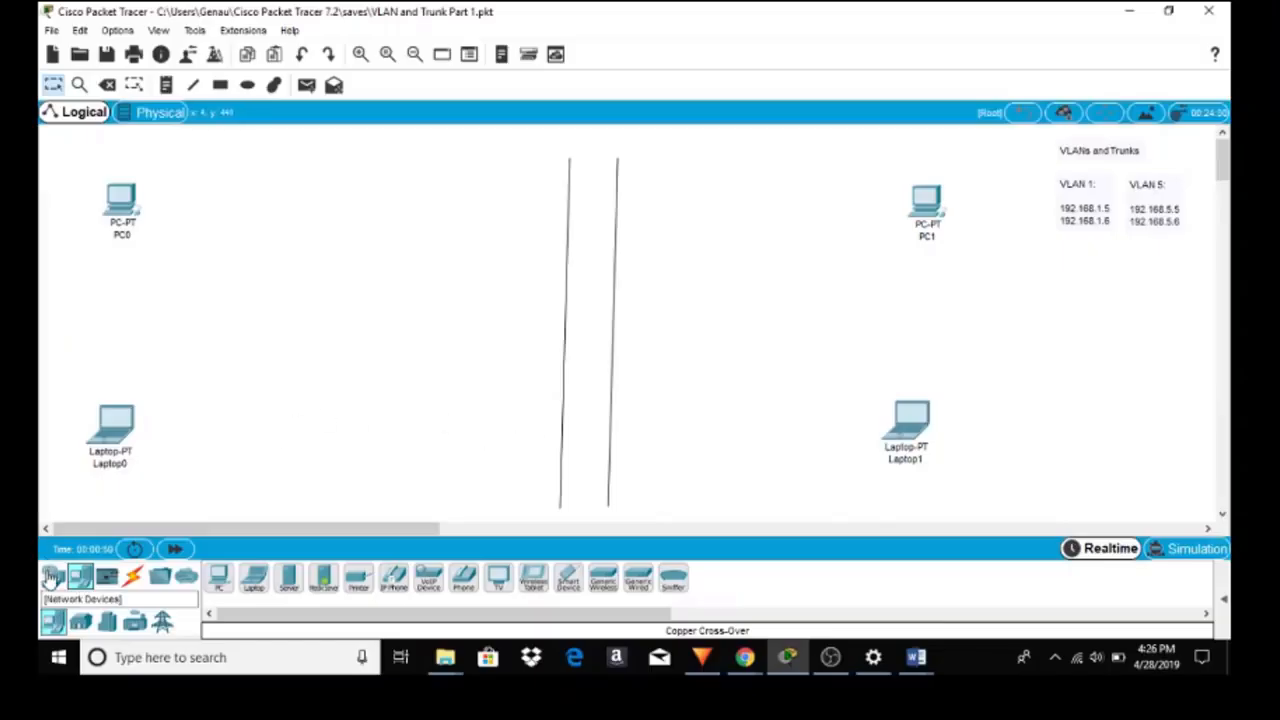
# Add two 2960 switches to the workspace, one between the PC and laptop on each side of the double line
pyautogui.click(50, 578)
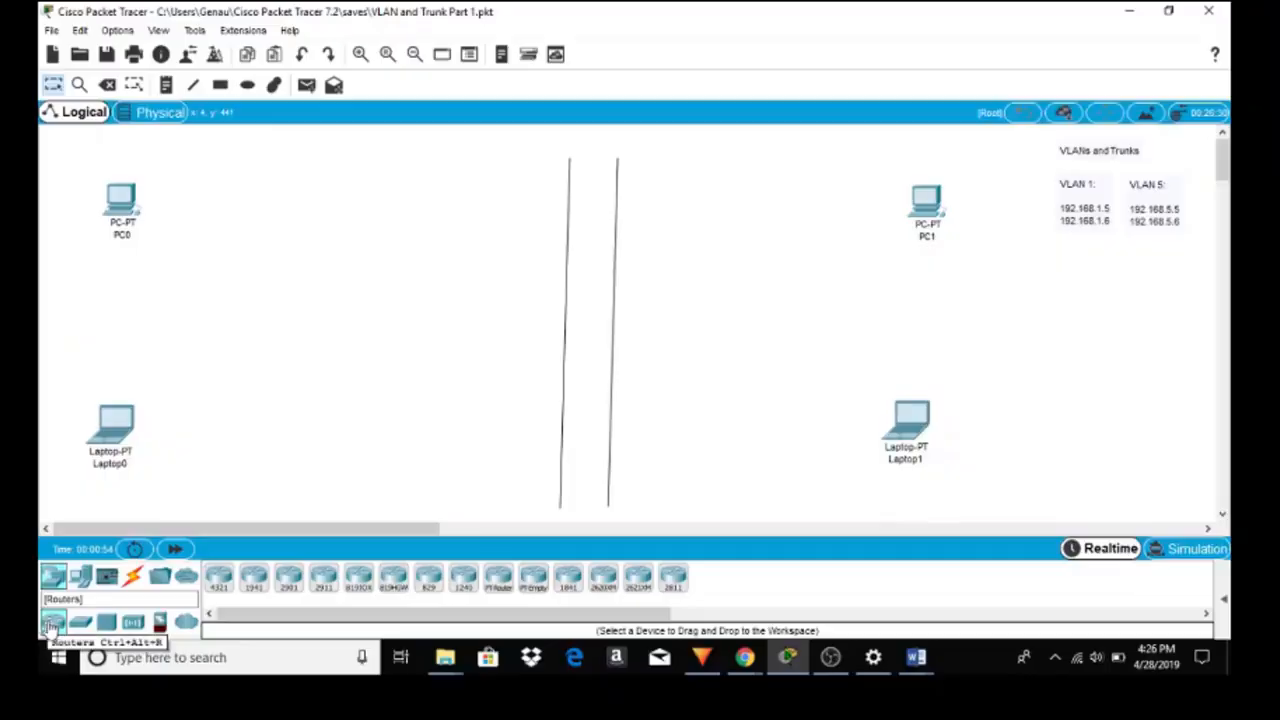
pyautogui.click(82, 622)
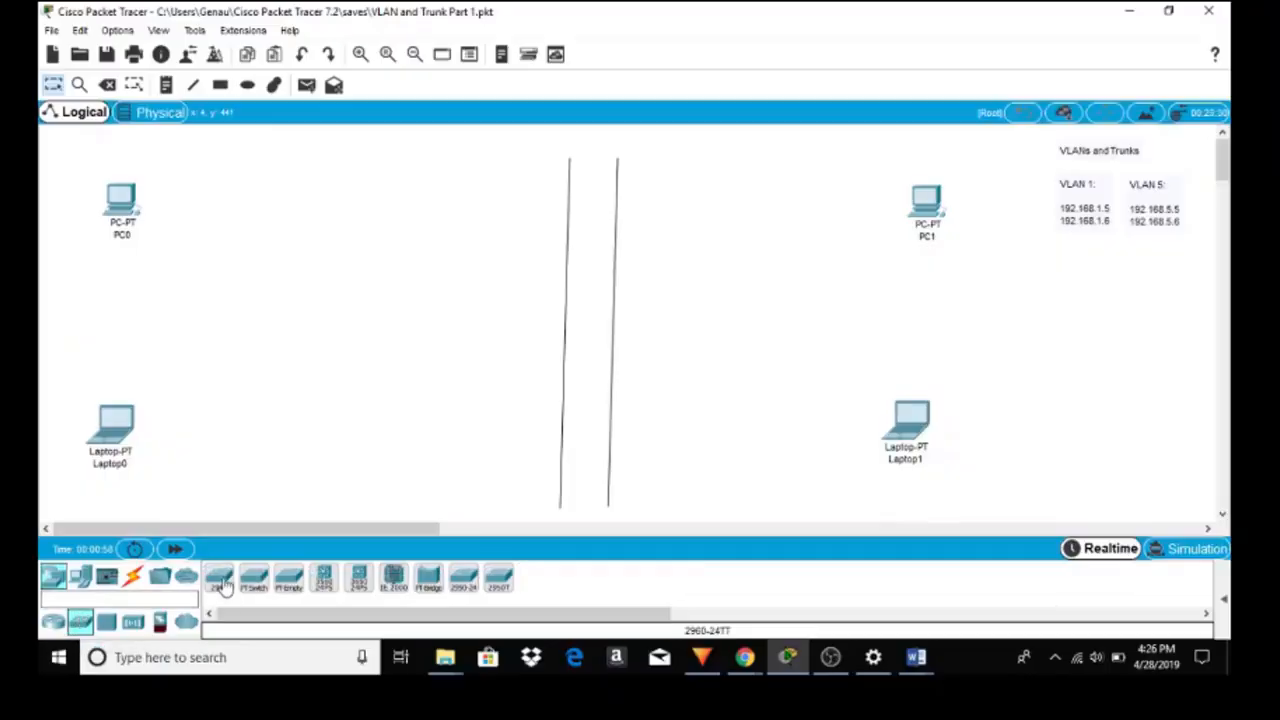
pyautogui.moveTo(224, 588); pyautogui.dragTo(266, 318)
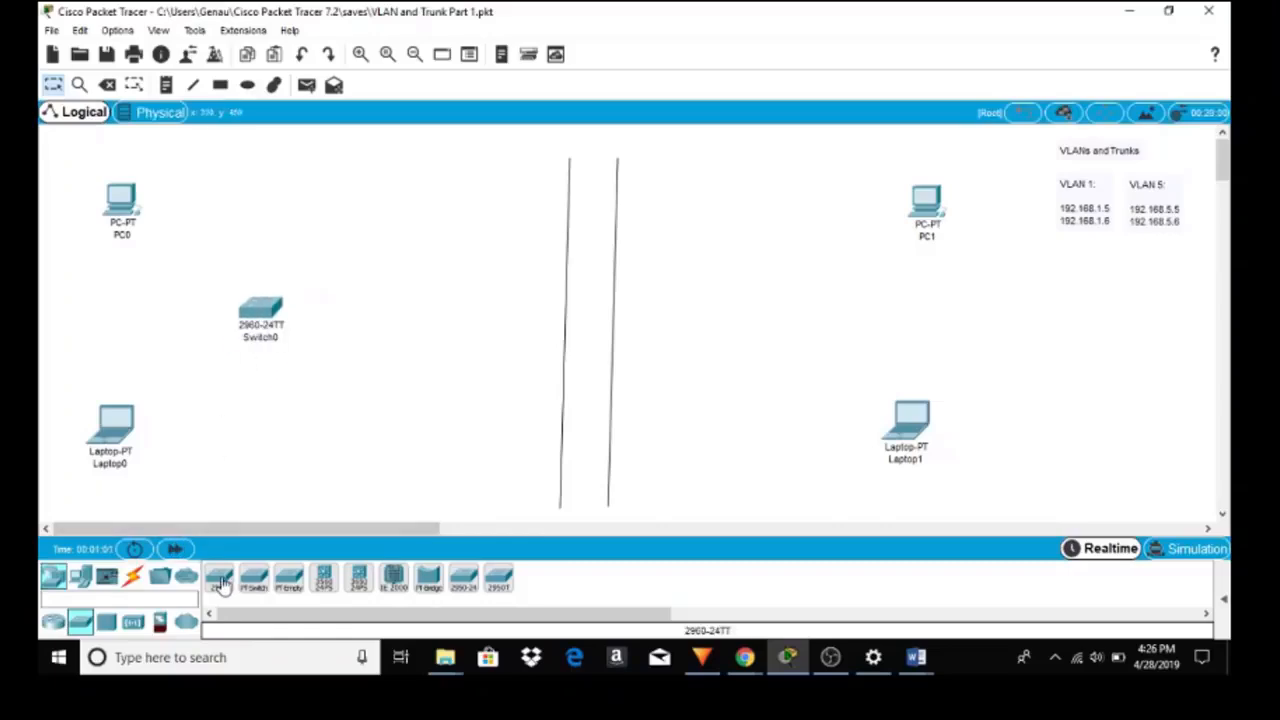
pyautogui.moveTo(222, 585); pyautogui.dragTo(744, 332)
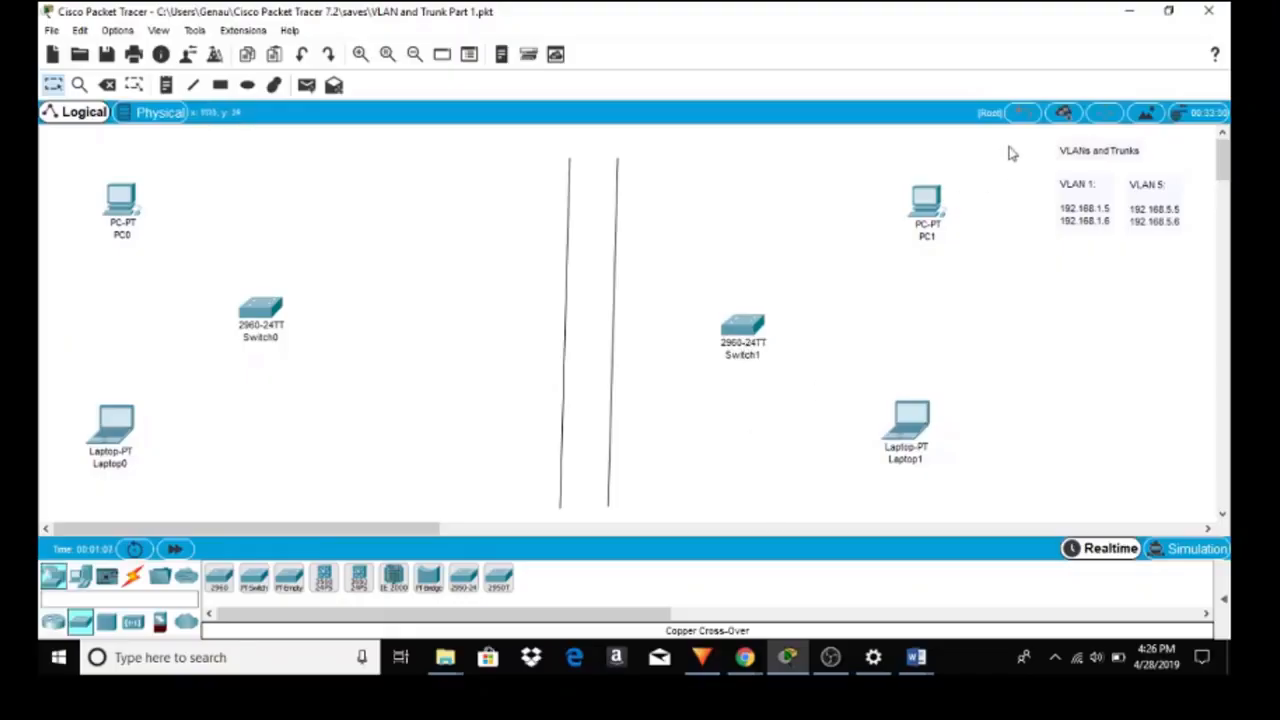
# Give PC1's FastEthernet0 the static IP address 192.168.1.6 with subnet mask 255.255.255.0, and copy the address
pyautogui.click(933, 205)
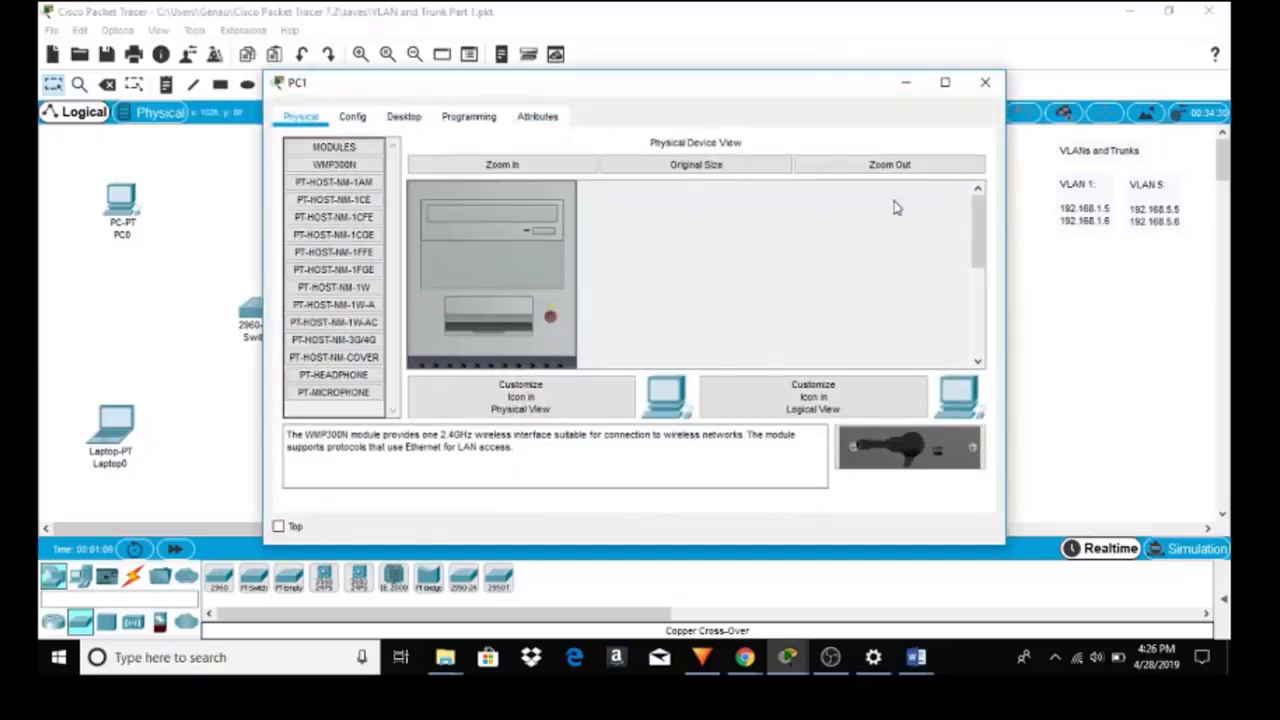
pyautogui.click(355, 119)
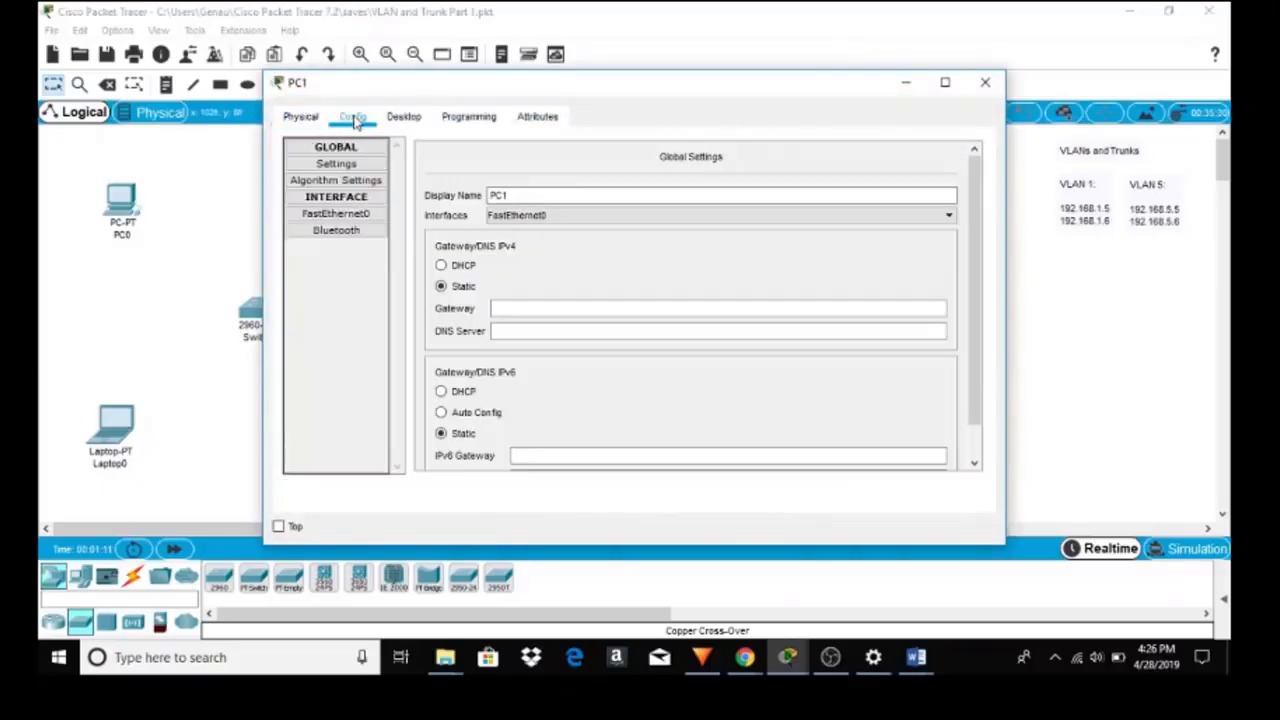
pyautogui.click(336, 214)
pyautogui.click(732, 285)
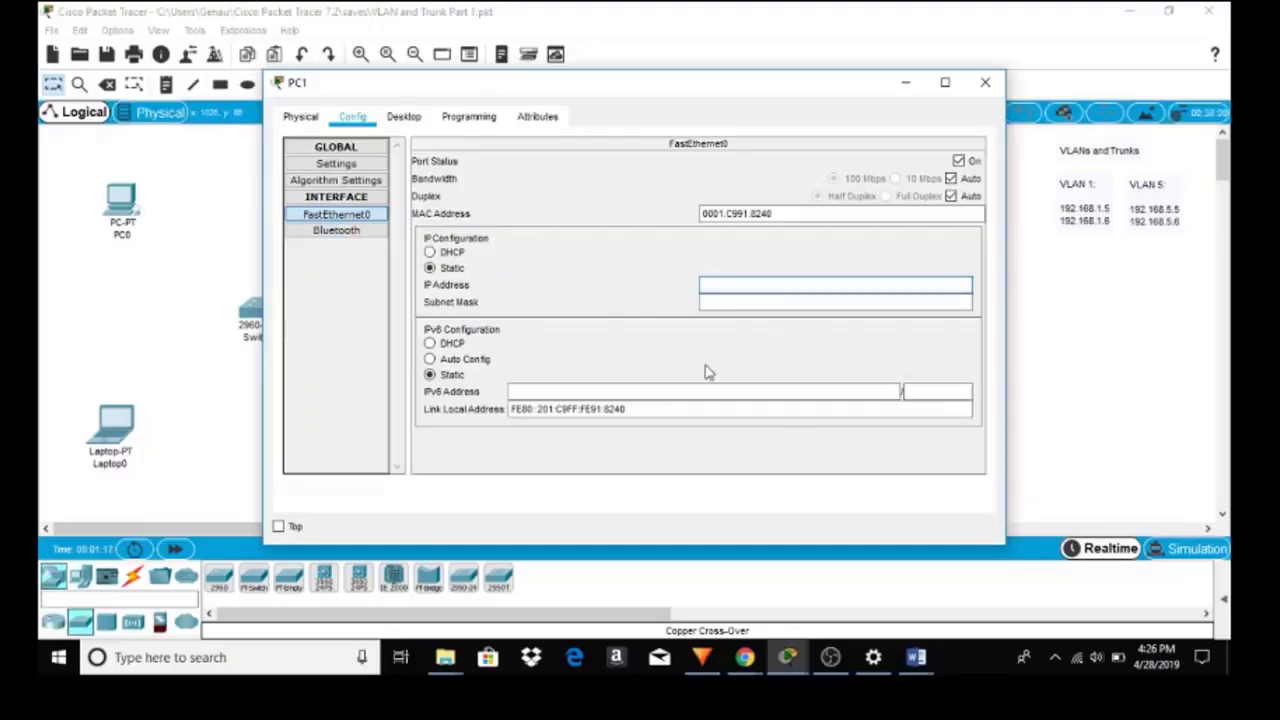
pyautogui.write('192.168.1.6')
pyautogui.moveTo(757, 285); pyautogui.dragTo(704, 287)
pyautogui.hotkey('ctrl', 'c')
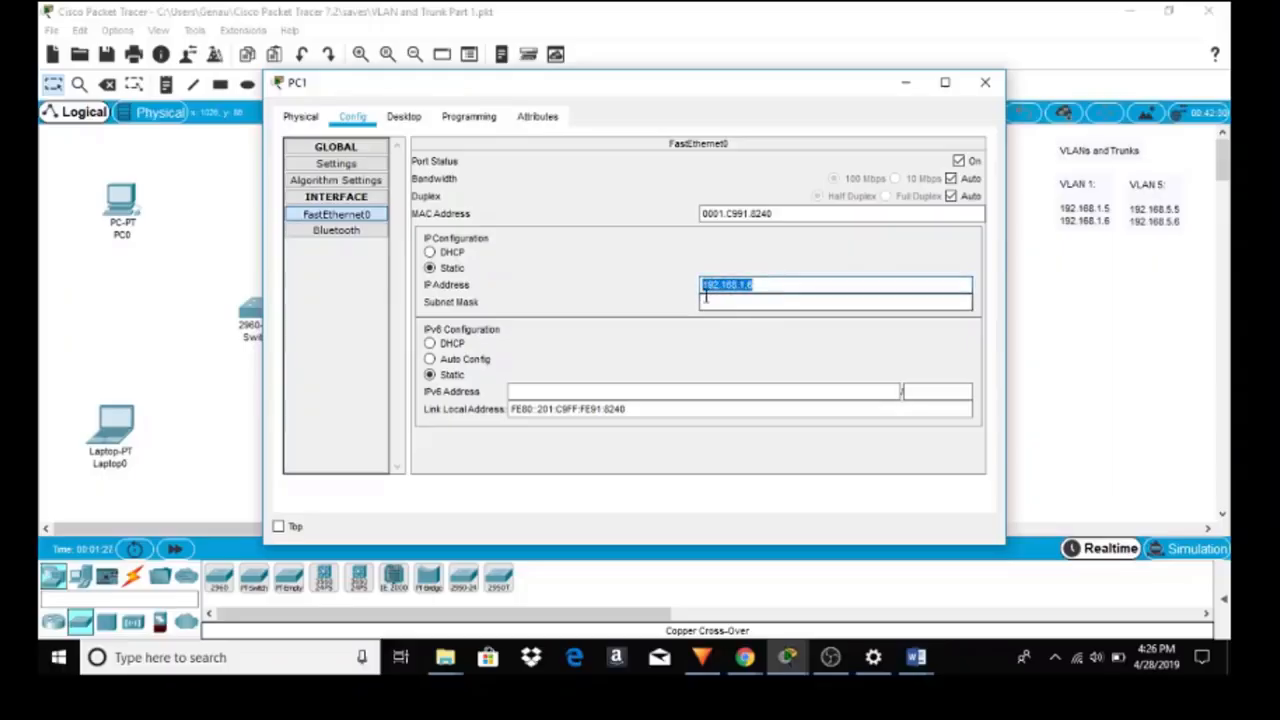
pyautogui.click(706, 301)
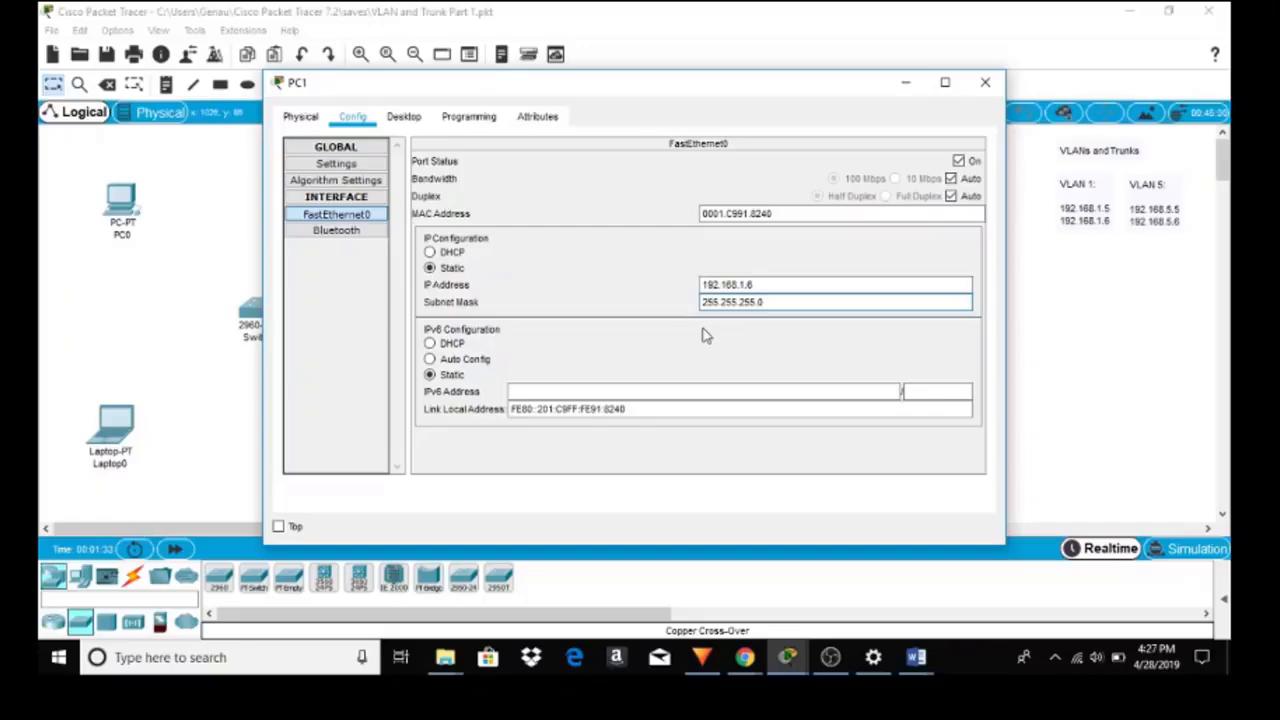
pyautogui.press('super+plus')
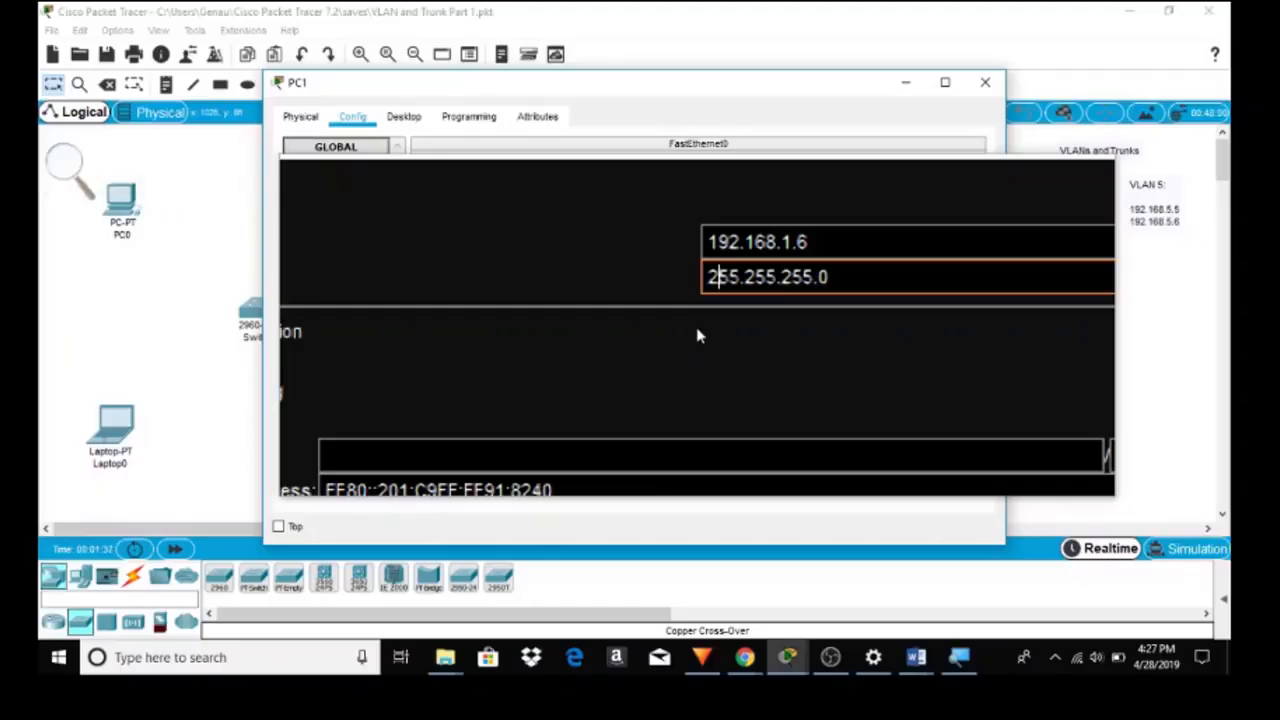
pyautogui.press('super+Escape')
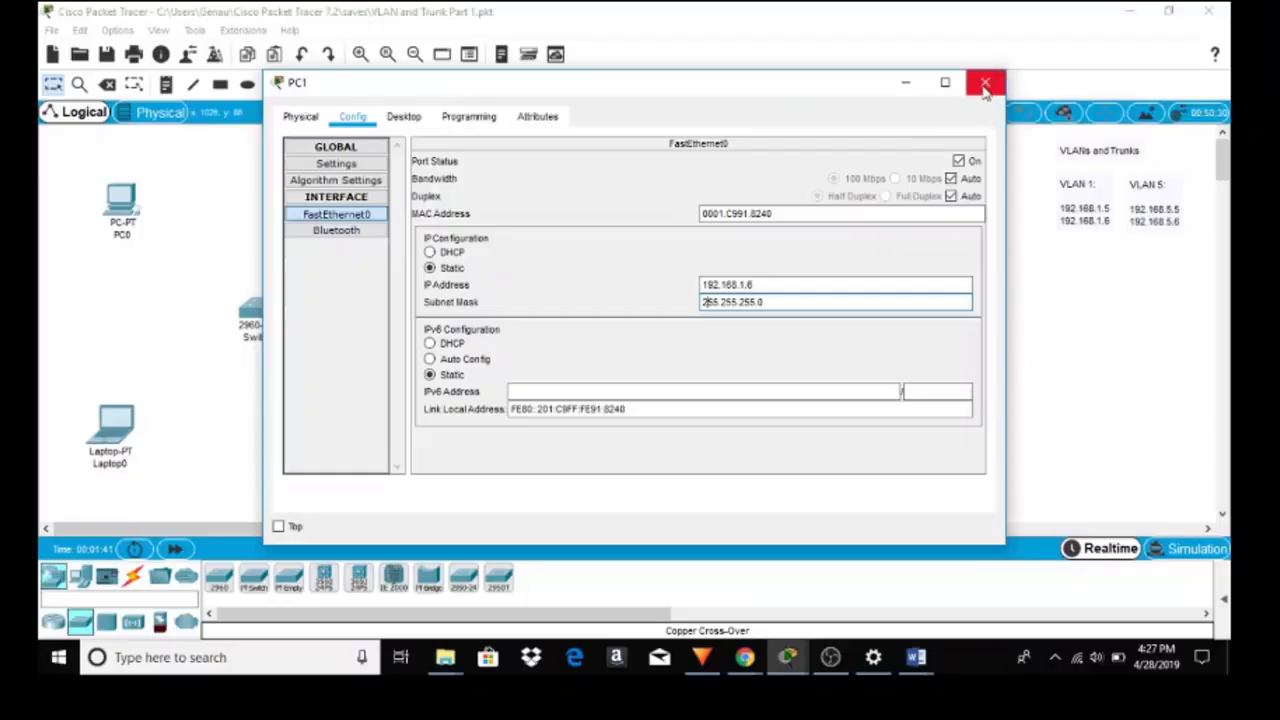
pyautogui.click(985, 84)
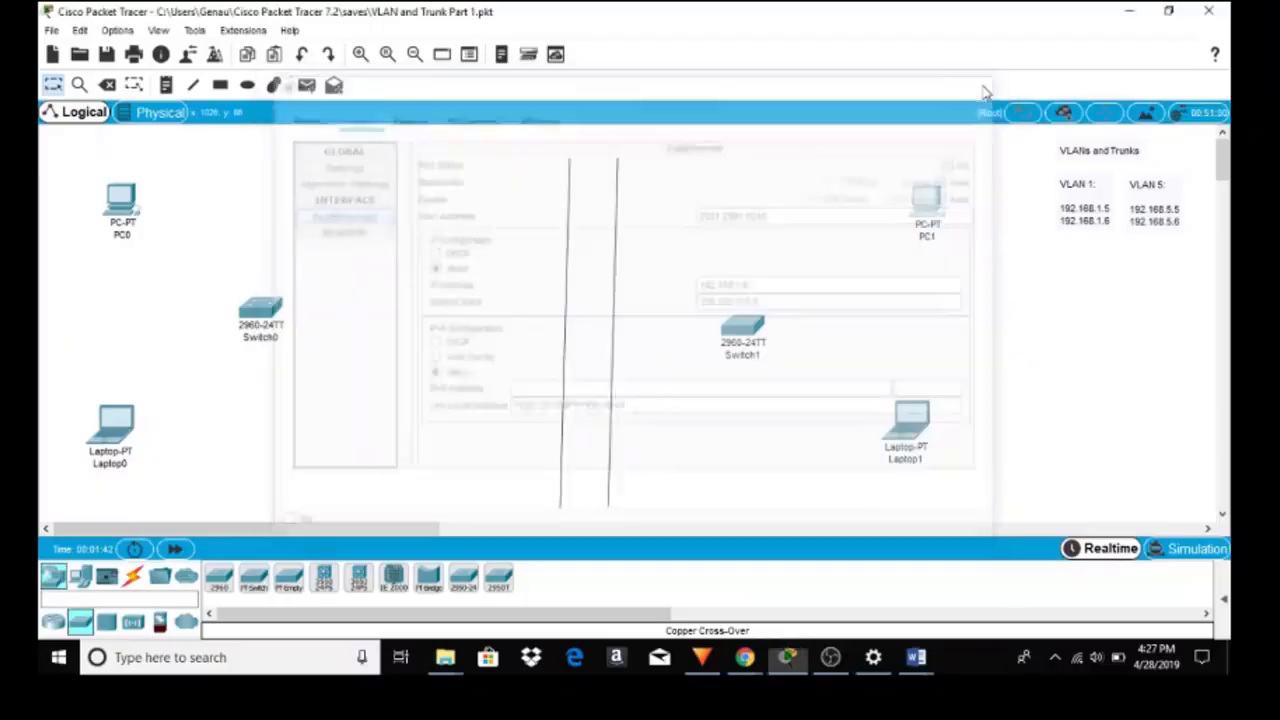
# Rename PC1 in the workspace as "192.168.1.6 - HR"
pyautogui.click(933, 240)
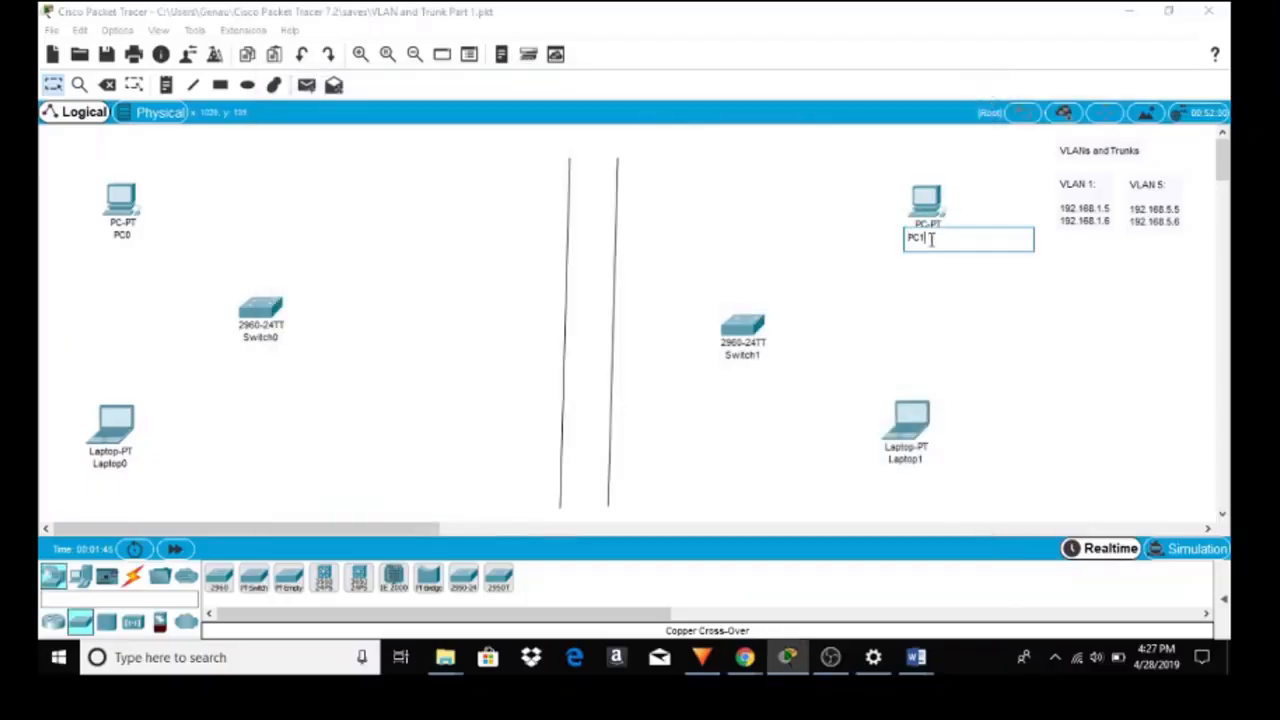
pyautogui.moveTo(933, 240); pyautogui.dragTo(882, 242)
pyautogui.hotkey('ctrl', 'v')
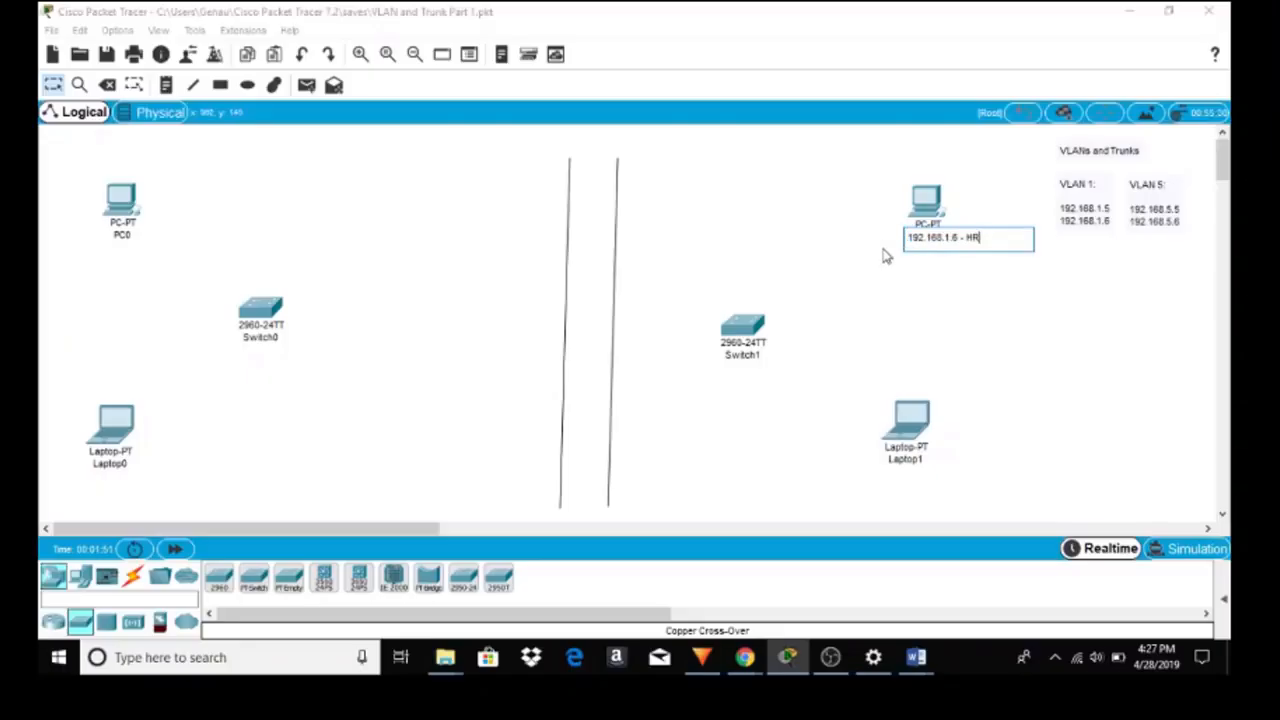
pyautogui.click(884, 251)
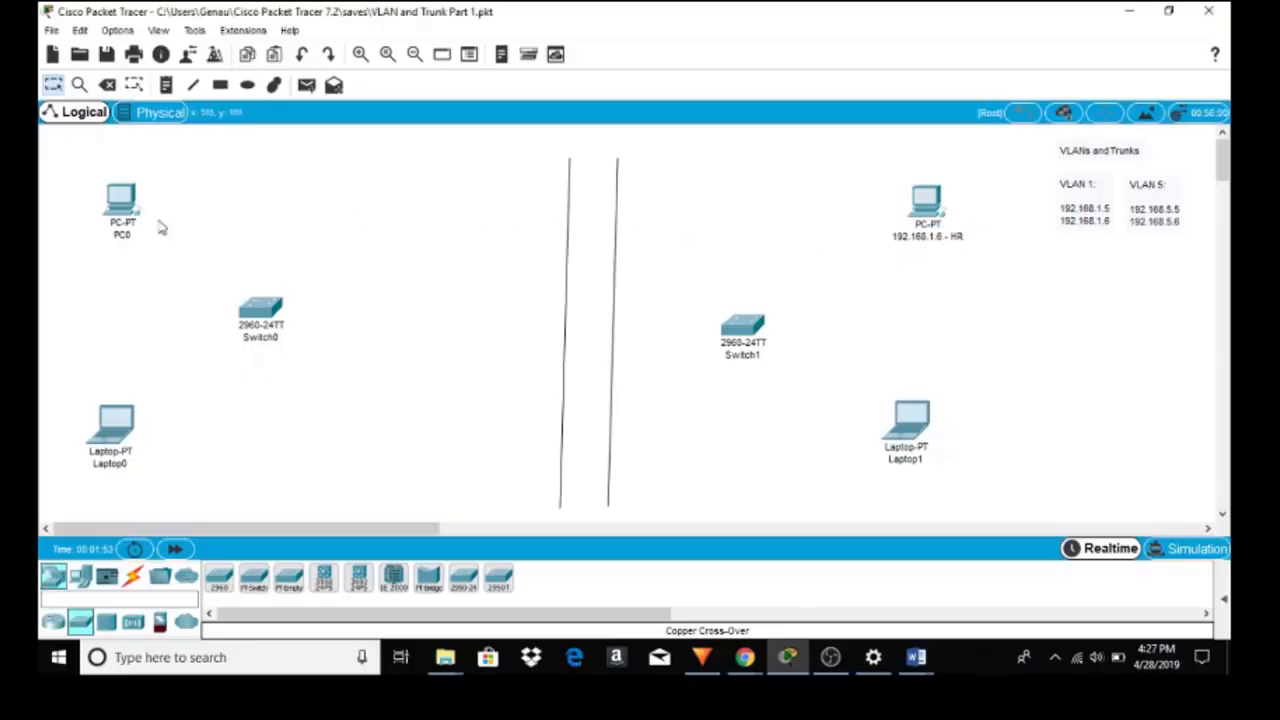
# Give PC0's FastEthernet0 the static IP address 192.168.1.5 with subnet mask 255.255.255.0
pyautogui.click(128, 200)
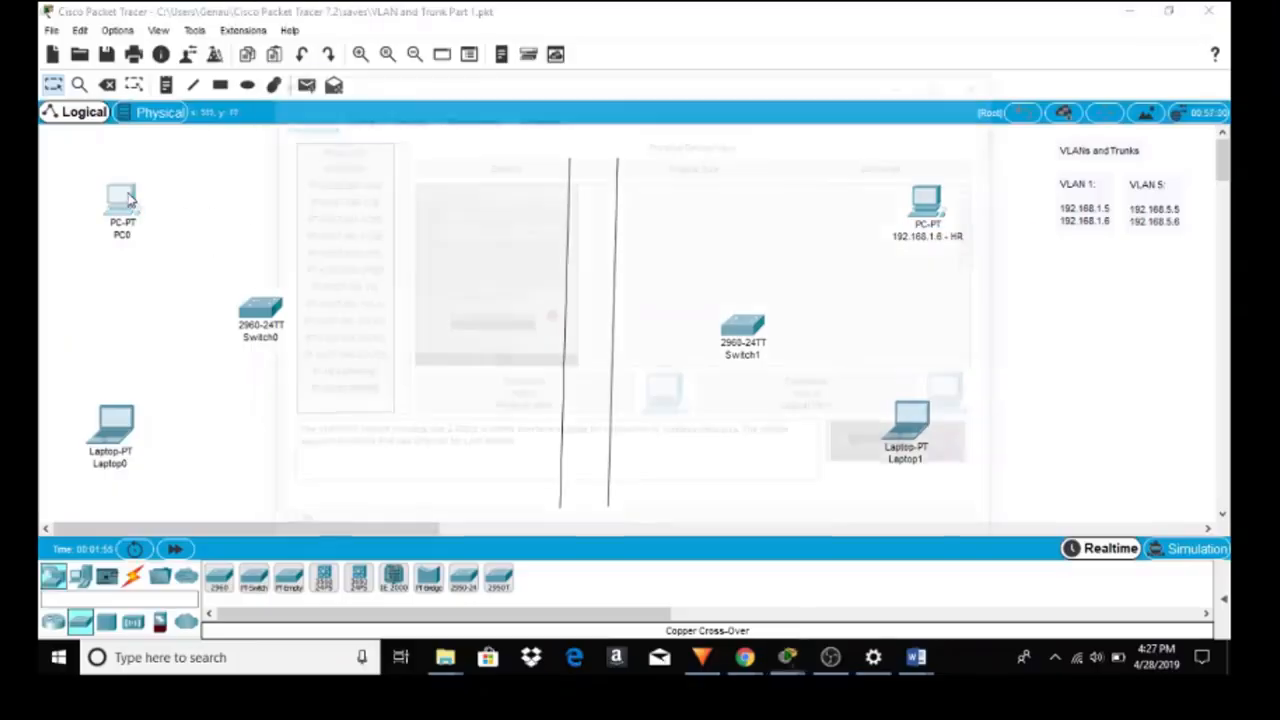
pyautogui.click(351, 118)
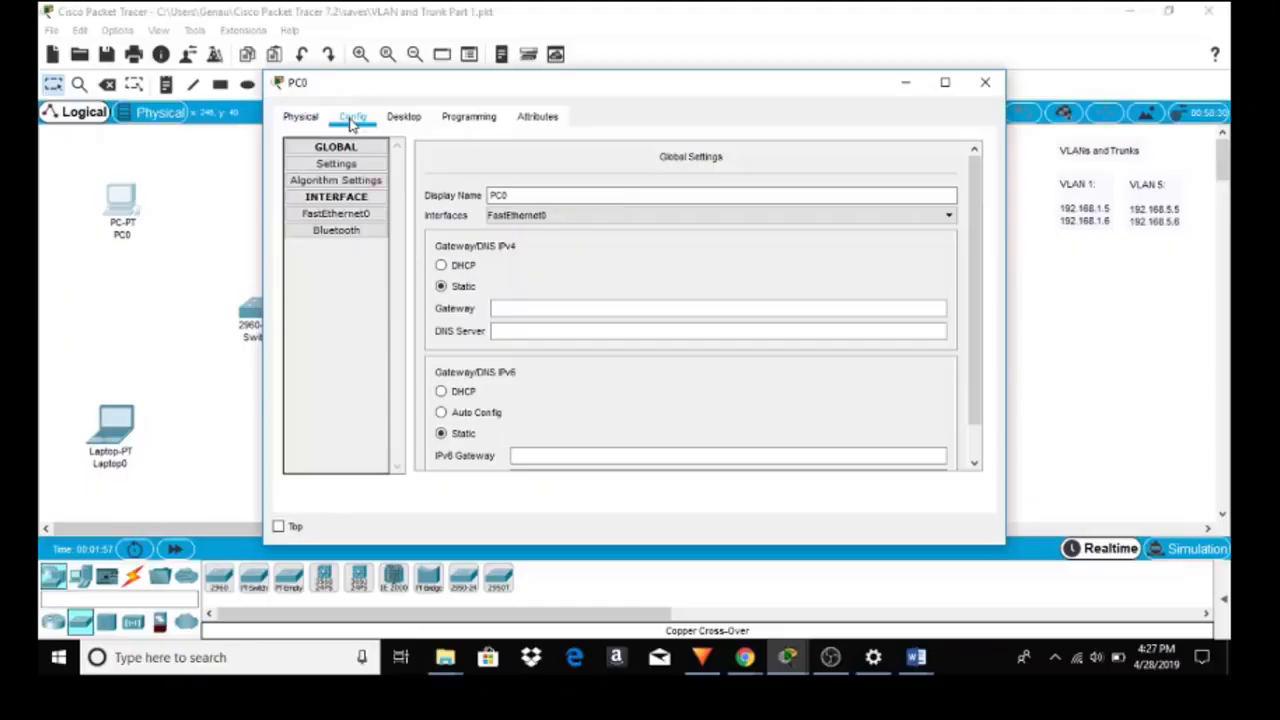
pyautogui.click(327, 216)
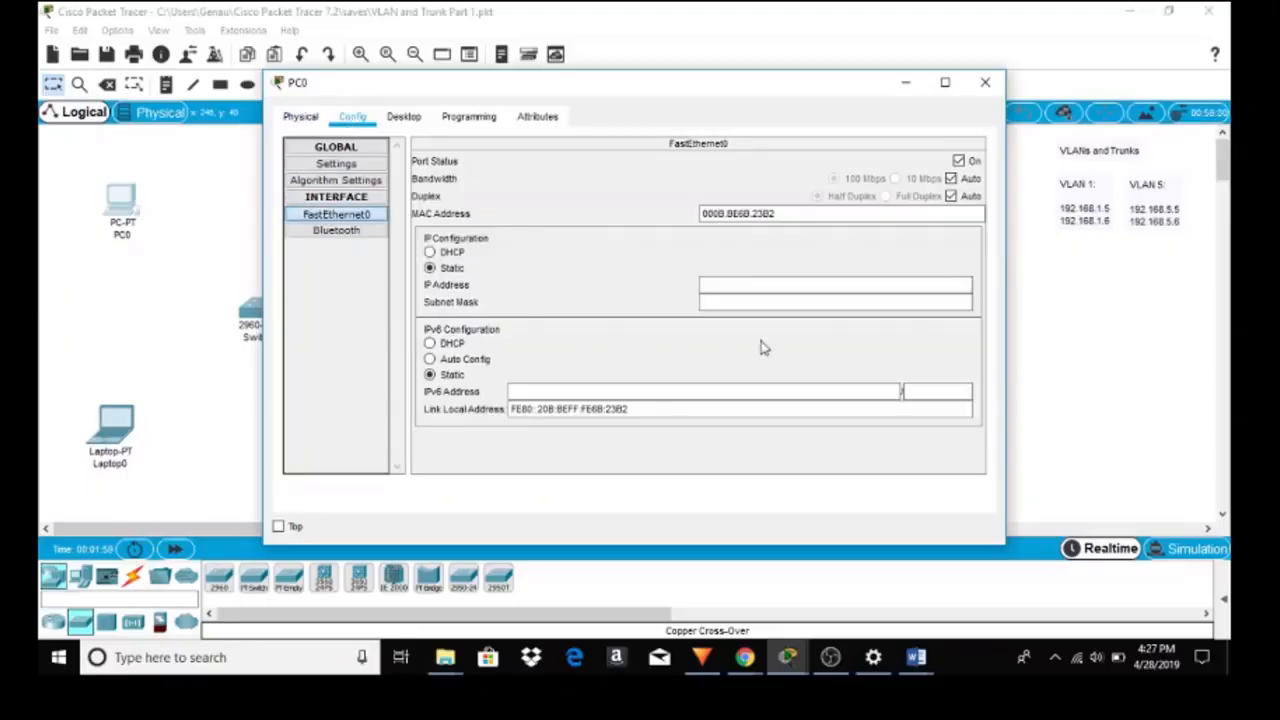
pyautogui.click(771, 286)
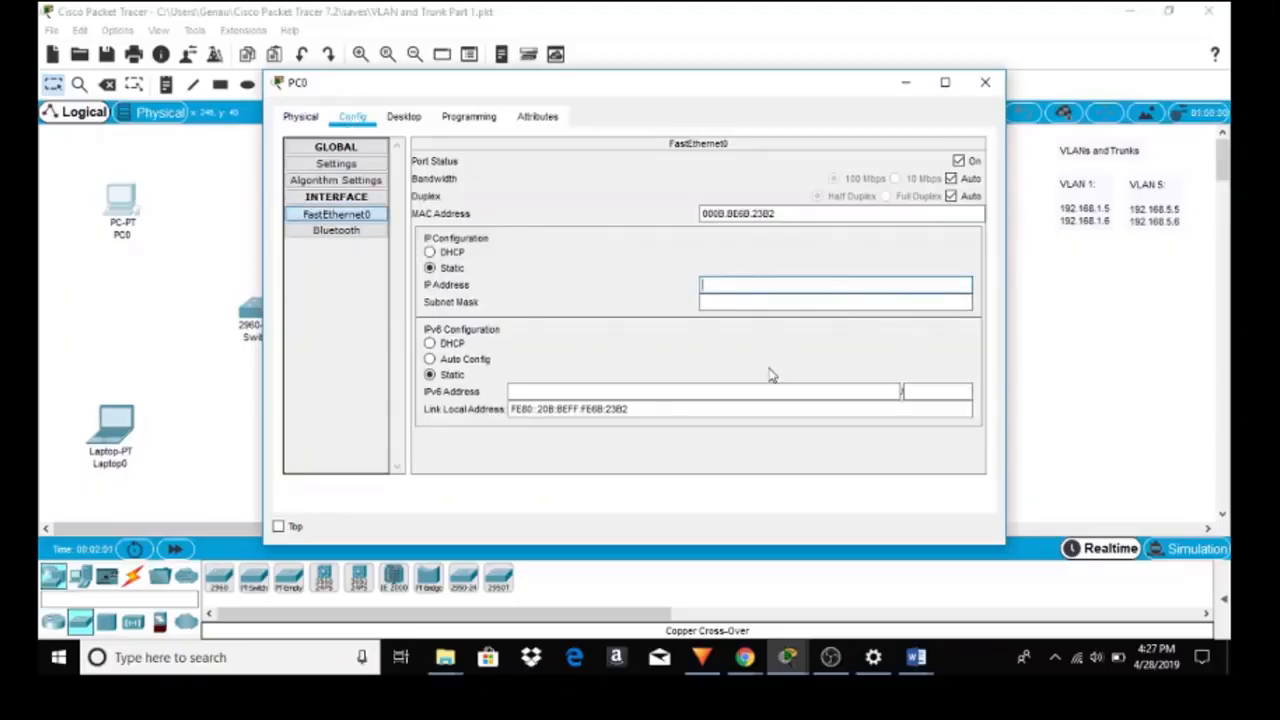
pyautogui.write('192.168.1.6')
pyautogui.click(737, 303)
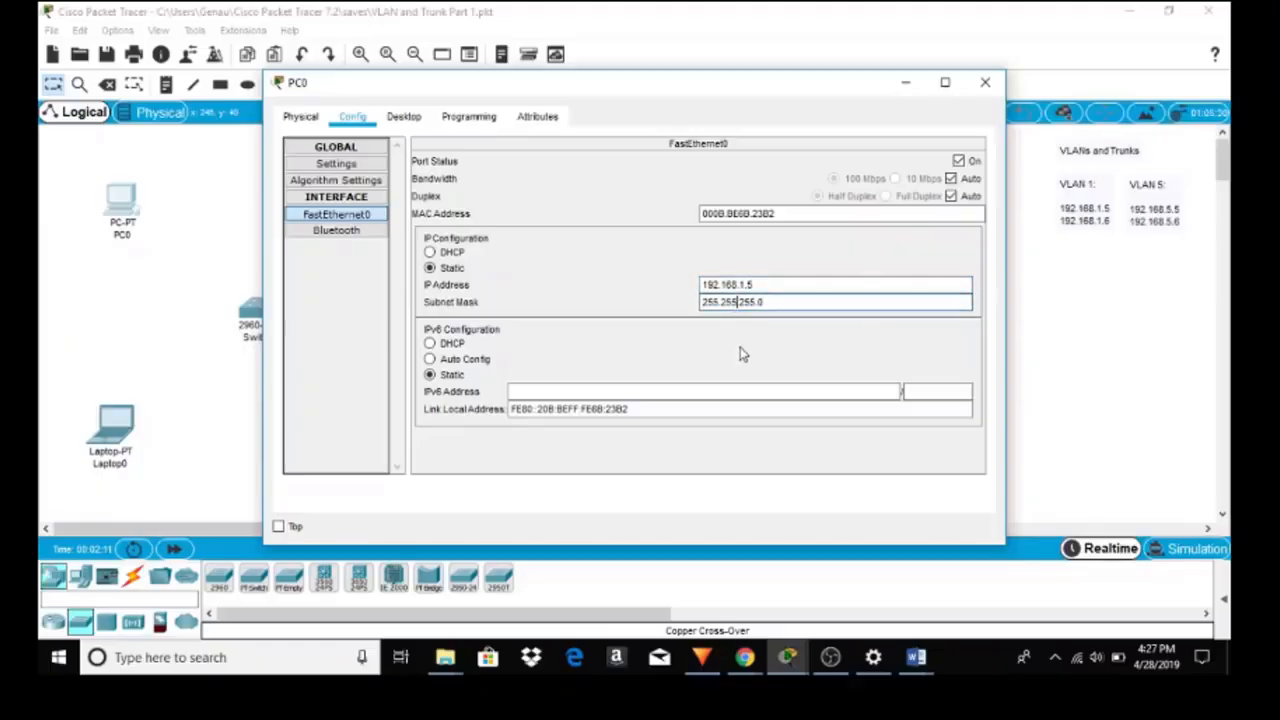
pyautogui.click(985, 82)
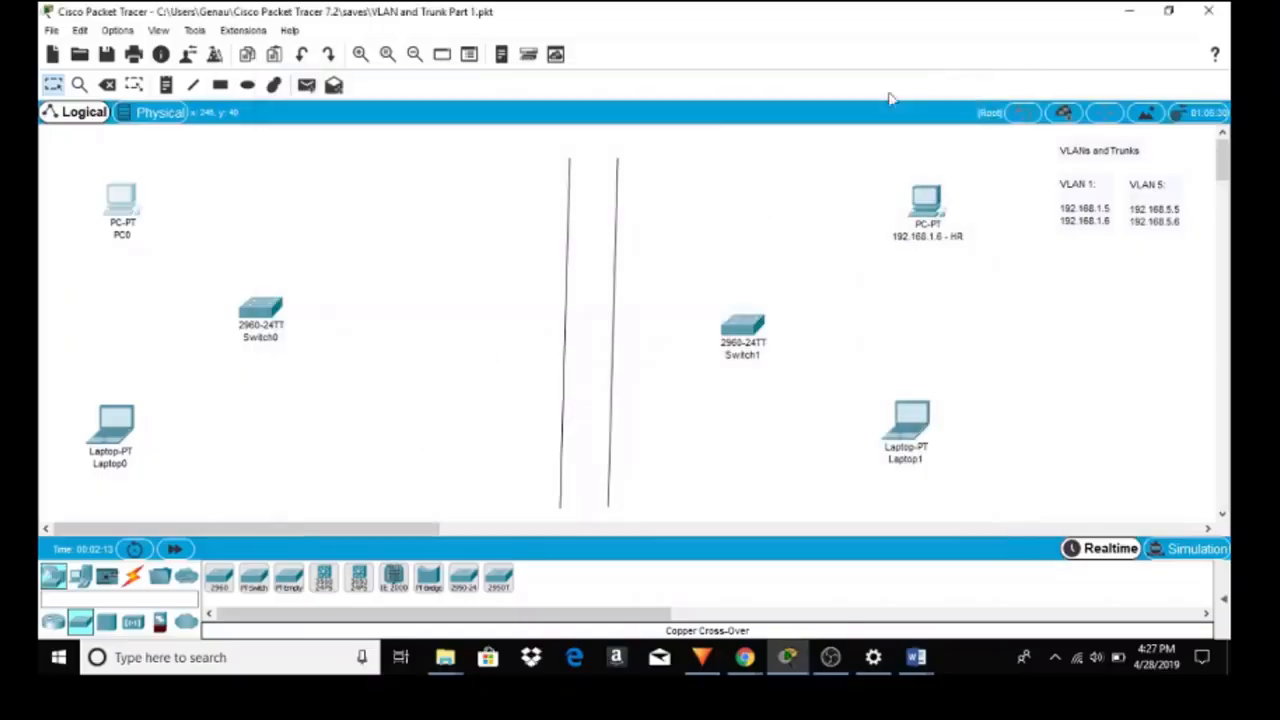
# Rename PC0 in the workspace as "192.168.1.5 - HR"
pyautogui.click(118, 236)
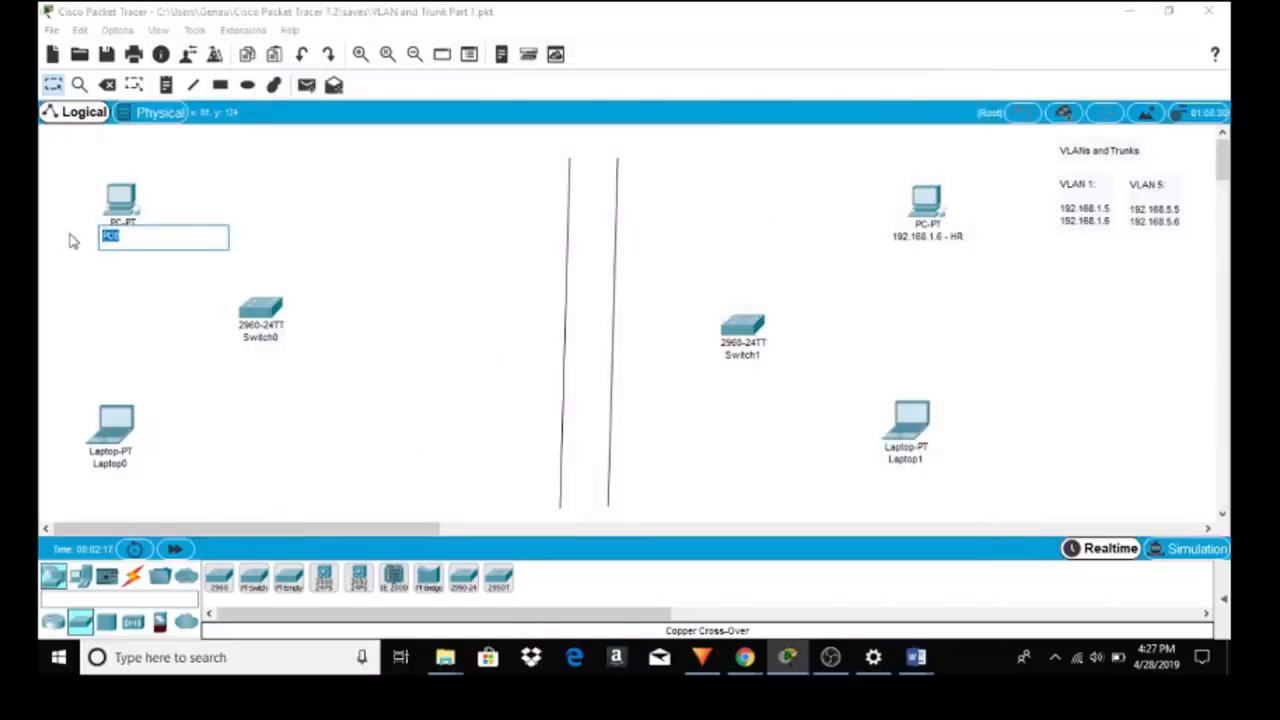
pyautogui.write('192.168.1.5 - HR')
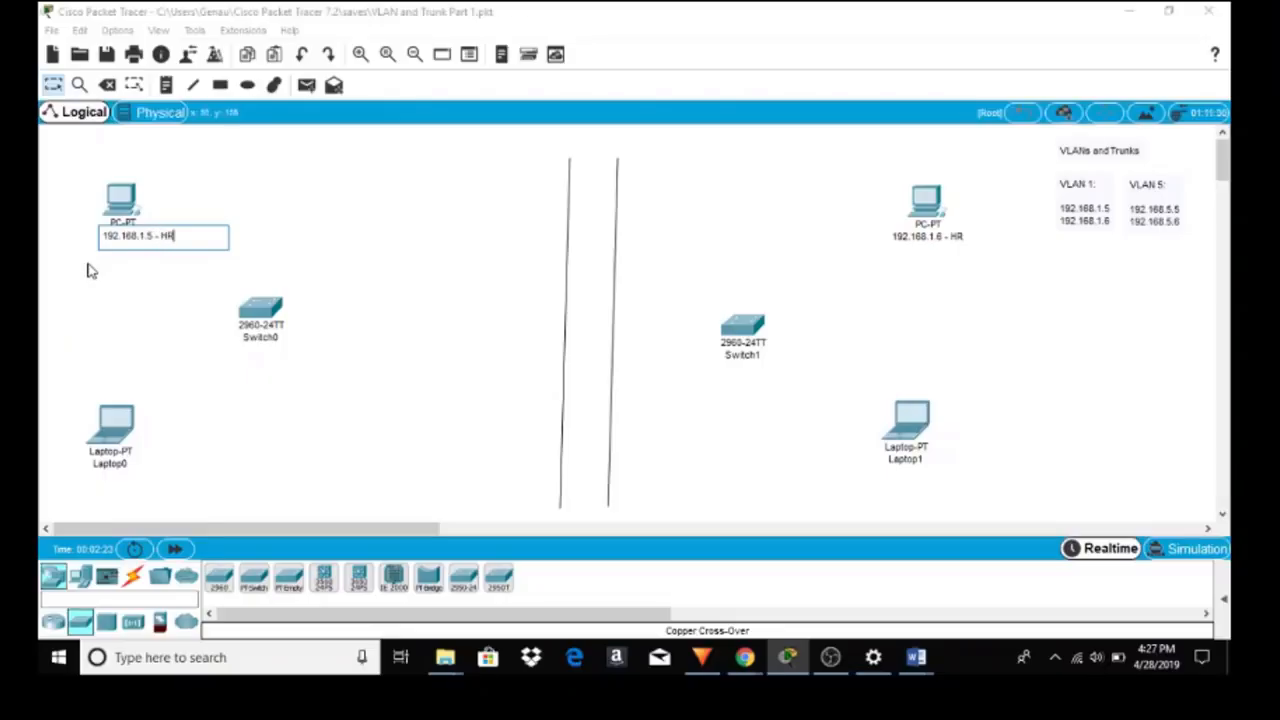
pyautogui.click(157, 378)
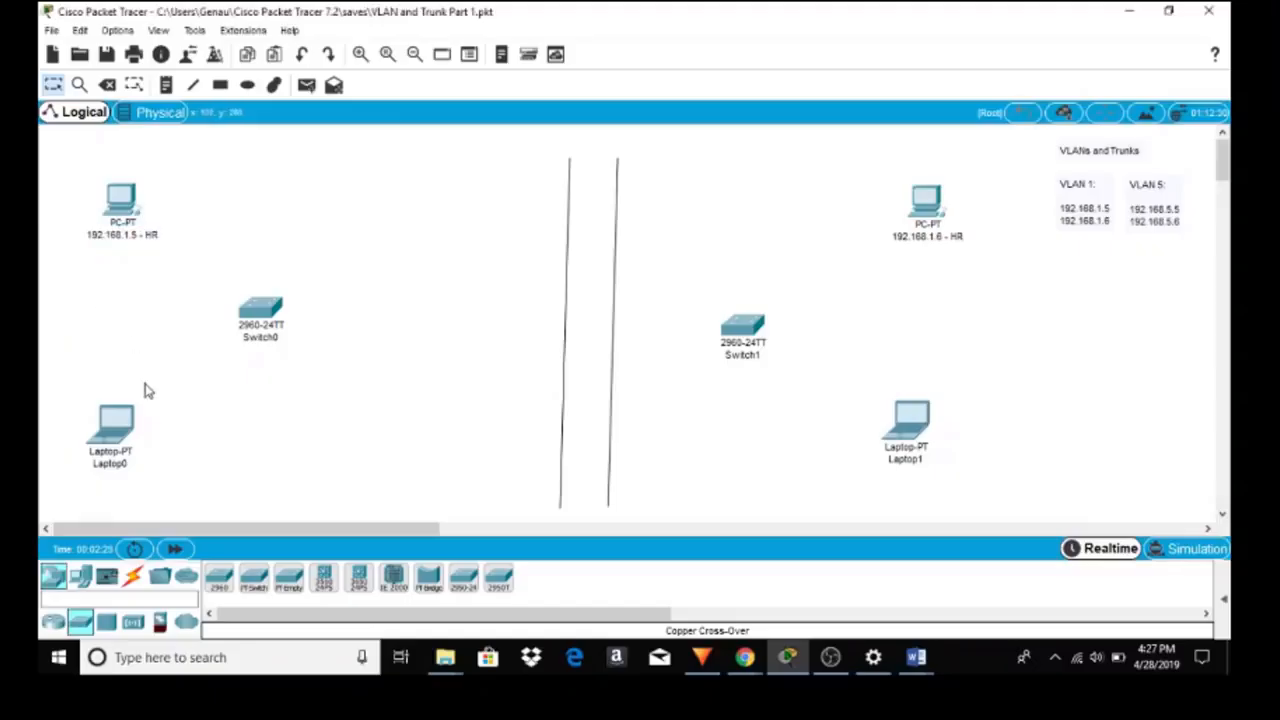
# Give Laptop0's FastEthernet0 the static IP address 192.168.5.5 with subnet mask 255.255.255.0, and copy the address
pyautogui.click(118, 430)
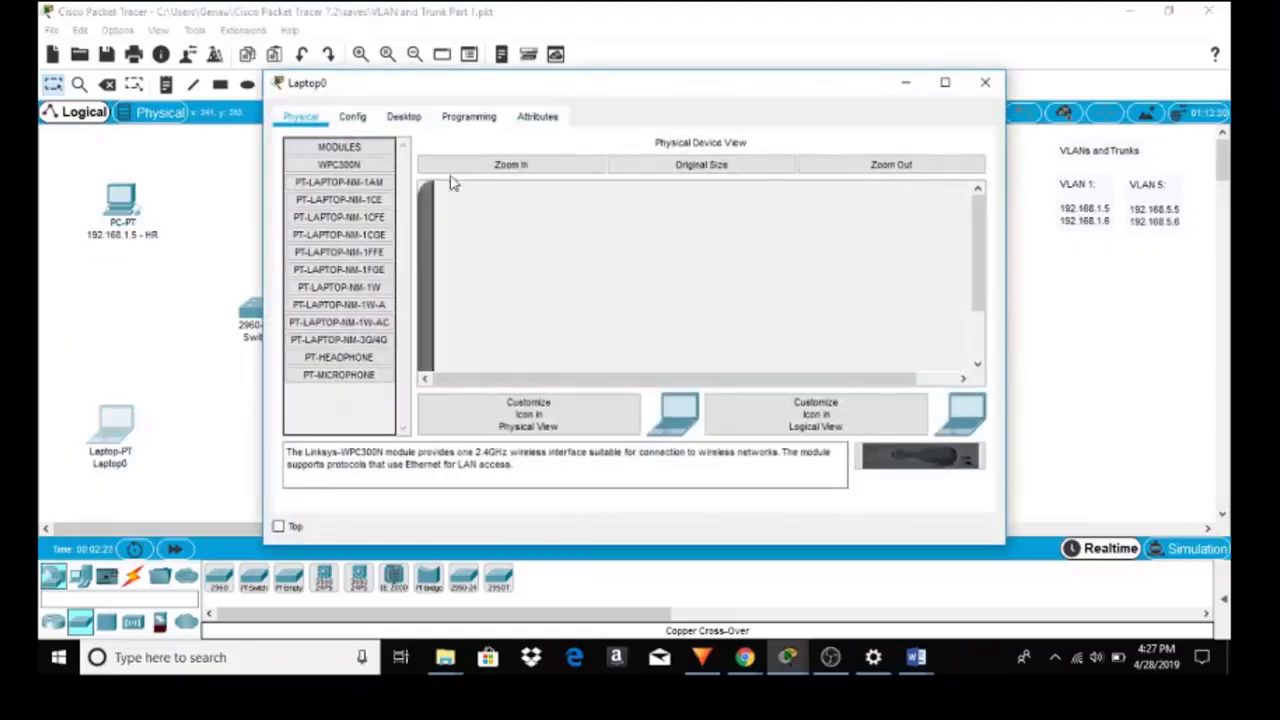
pyautogui.click(376, 119)
pyautogui.click(358, 217)
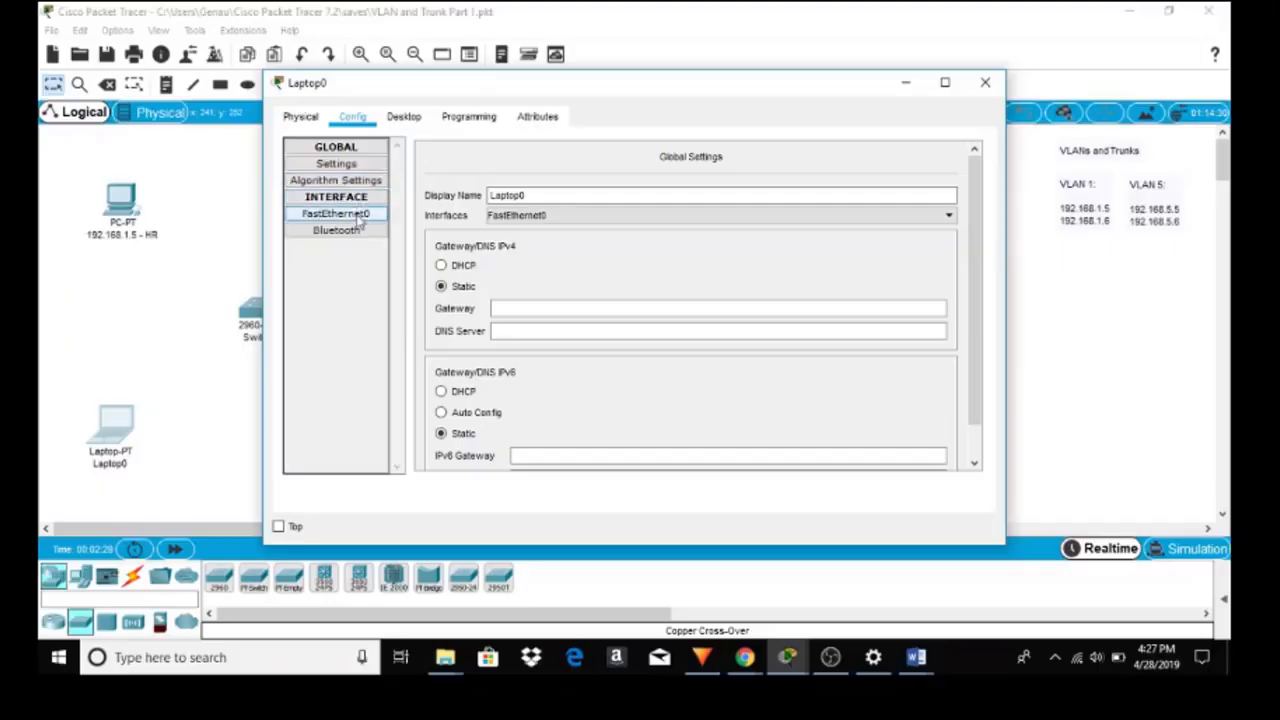
pyautogui.click(702, 285)
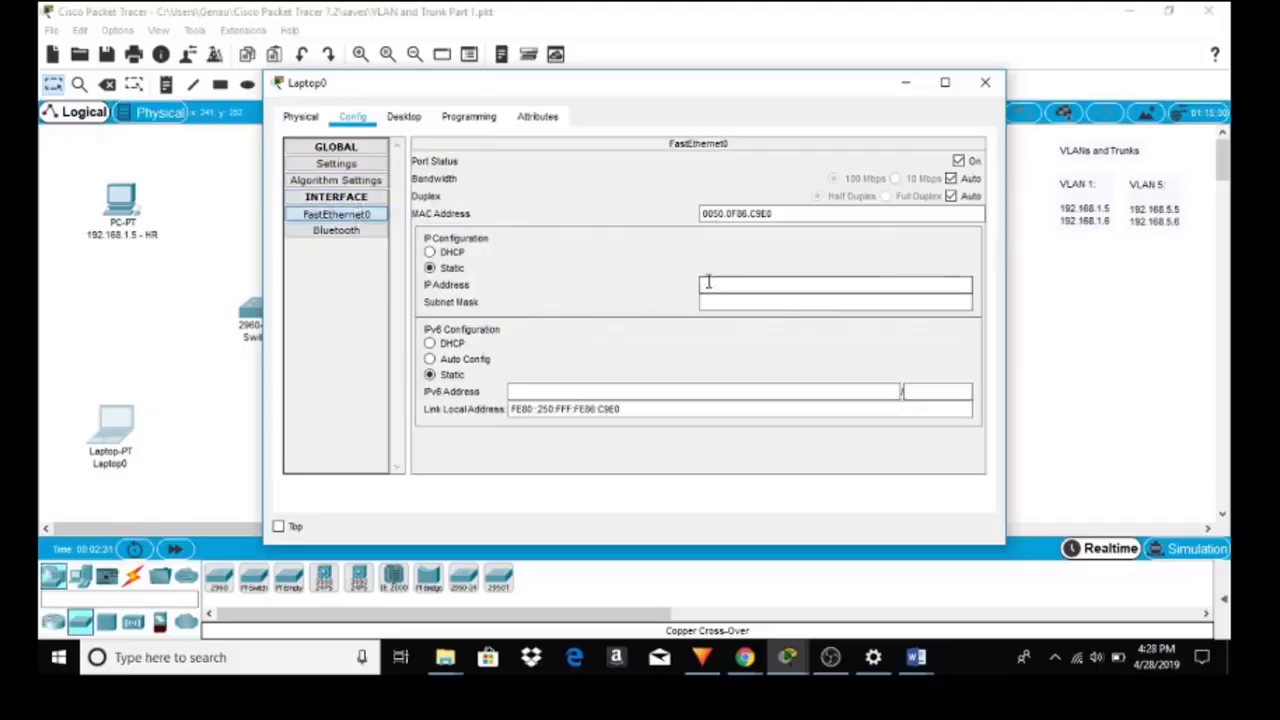
pyautogui.write('192.168.5.5')
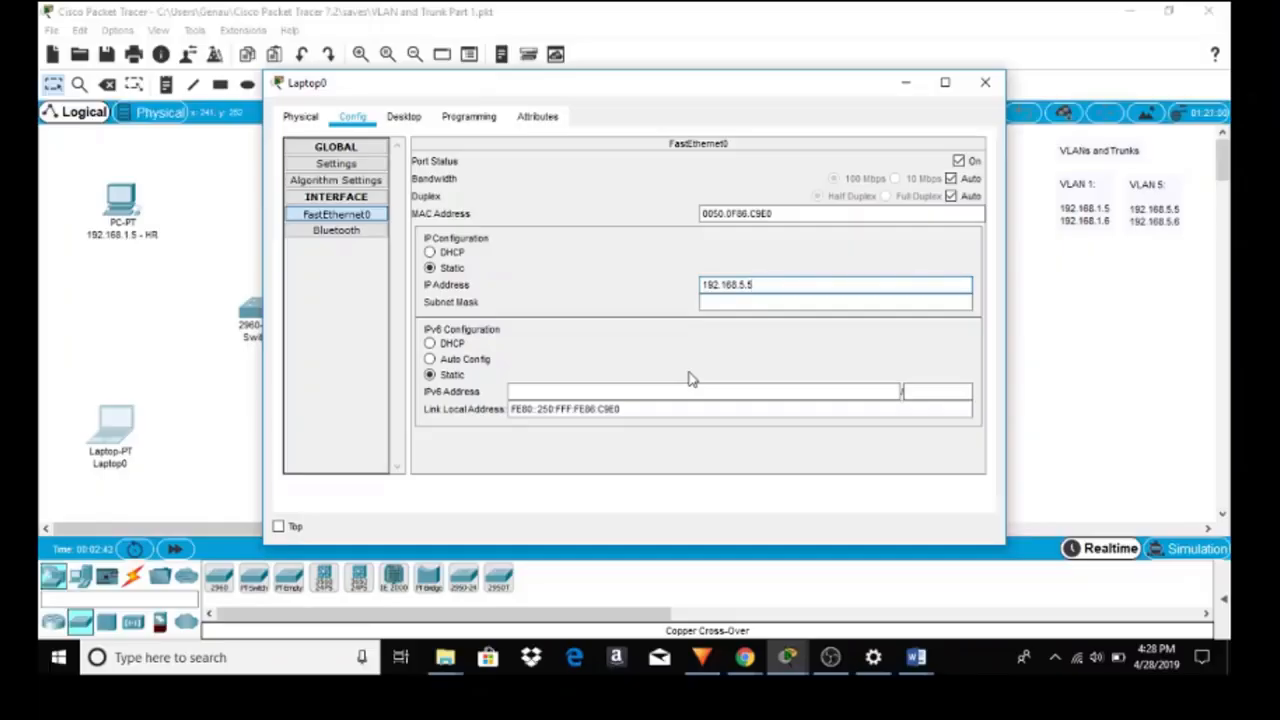
pyautogui.click(718, 302)
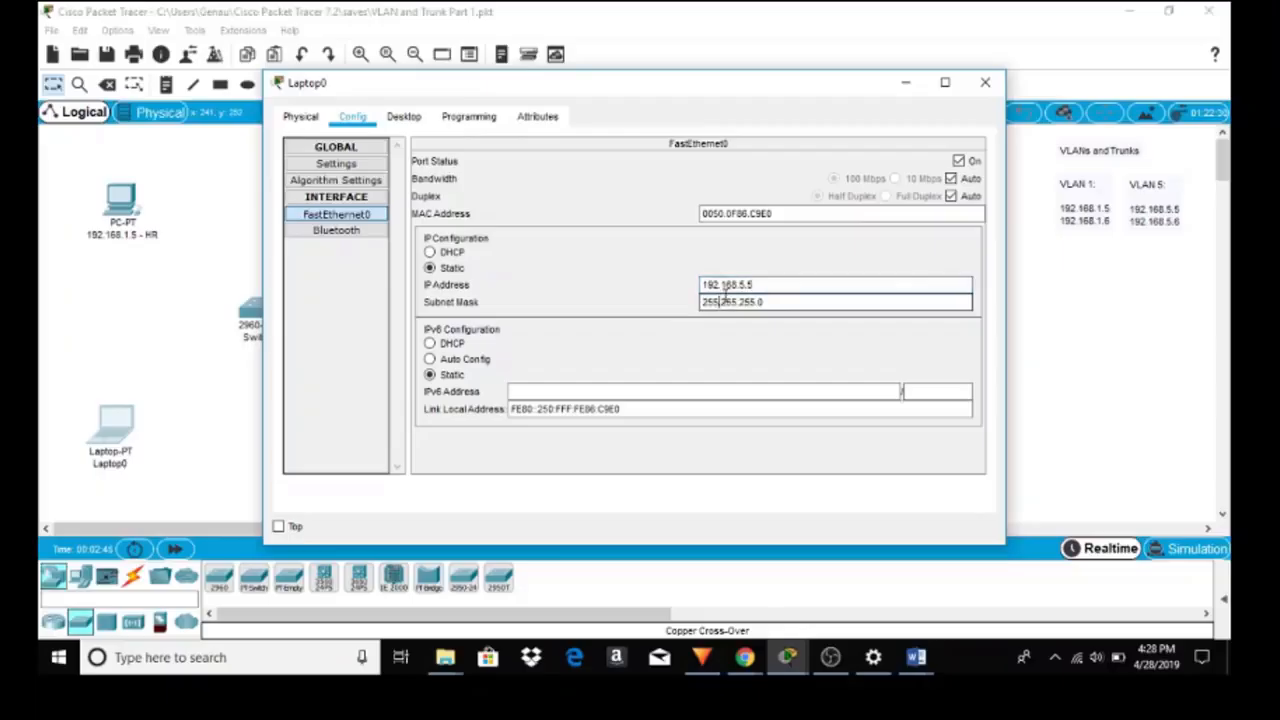
pyautogui.click(755, 285)
pyautogui.moveTo(753, 285); pyautogui.dragTo(675, 290)
pyautogui.hotkey('ctrl', 'c')
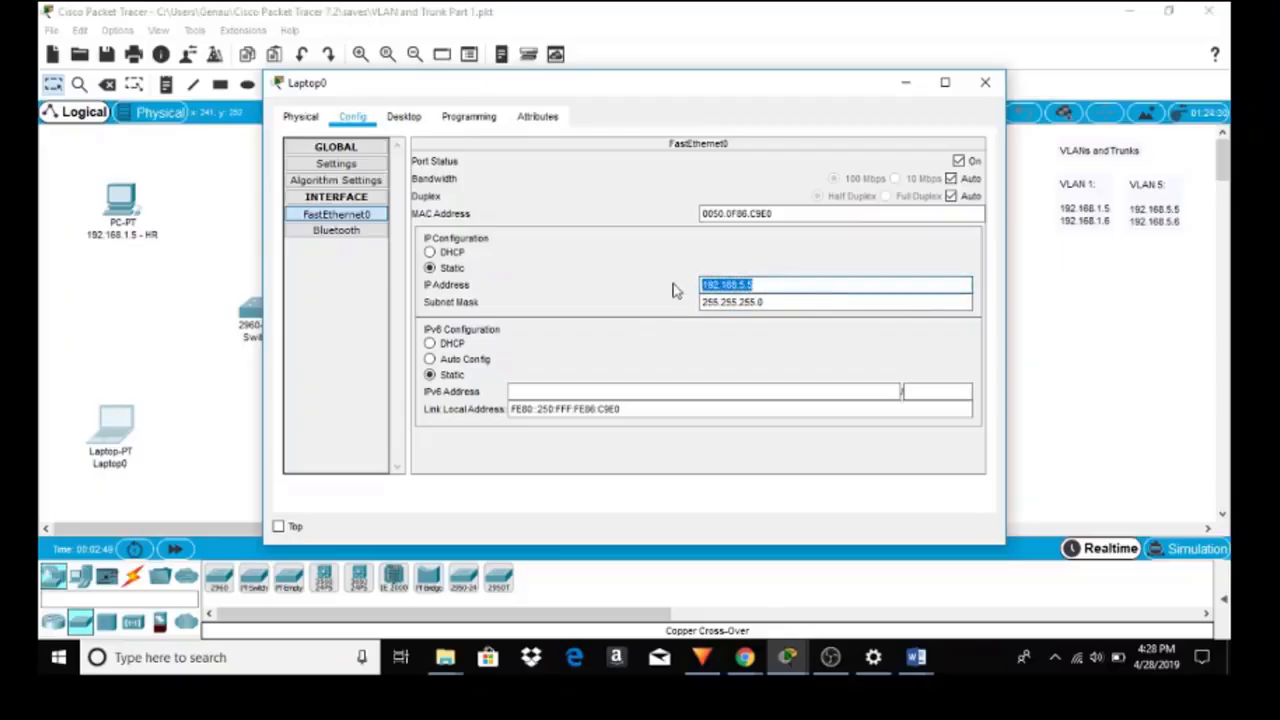
pyautogui.click(697, 341)
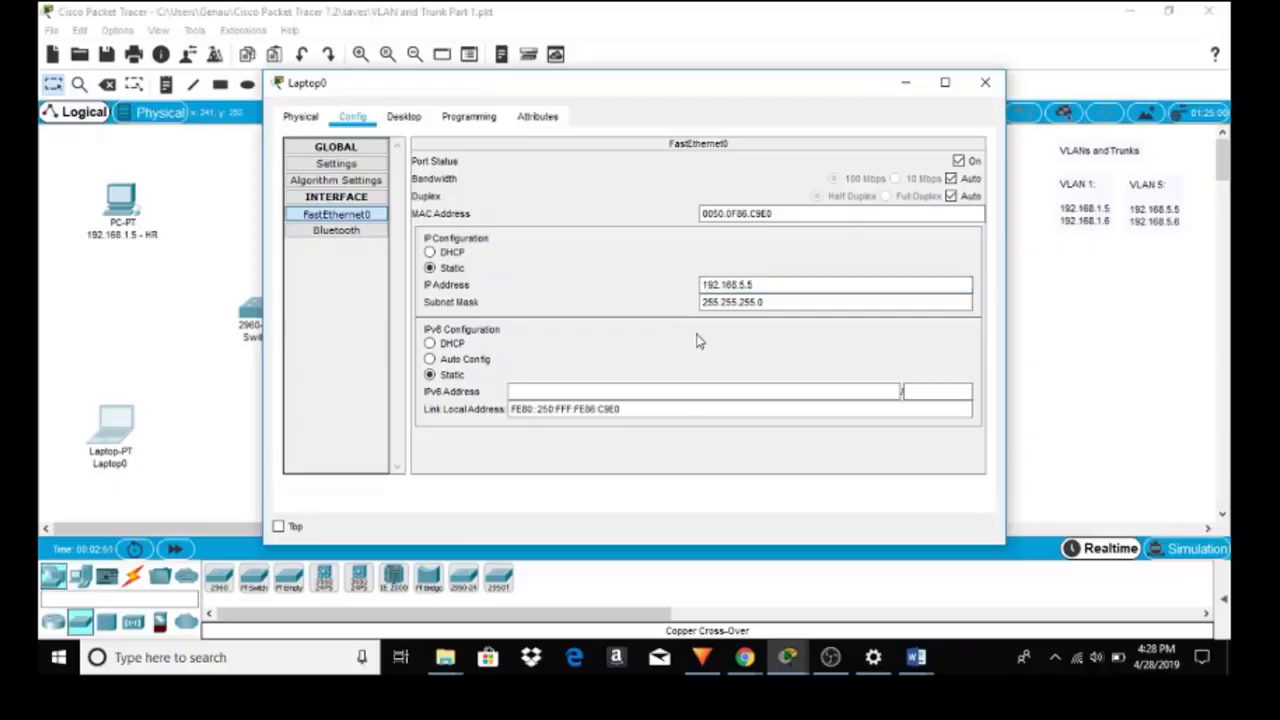
pyautogui.press('super+plus')
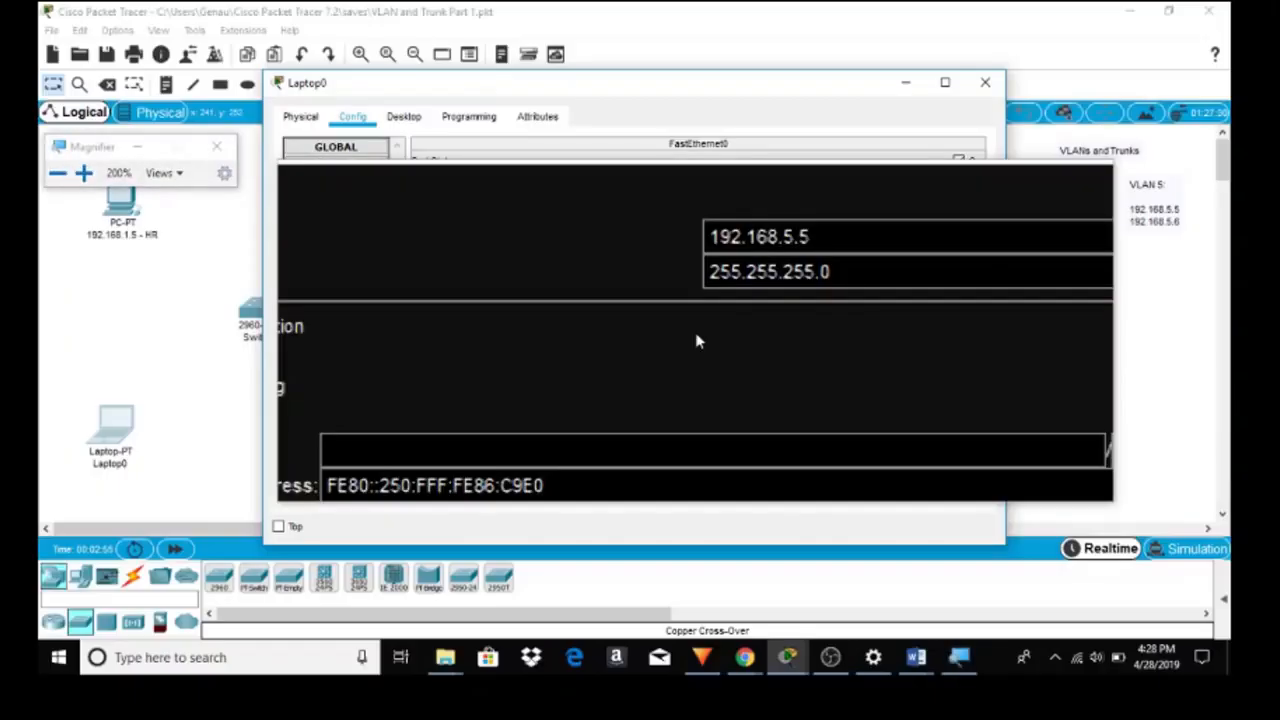
pyautogui.press('super+Escape')
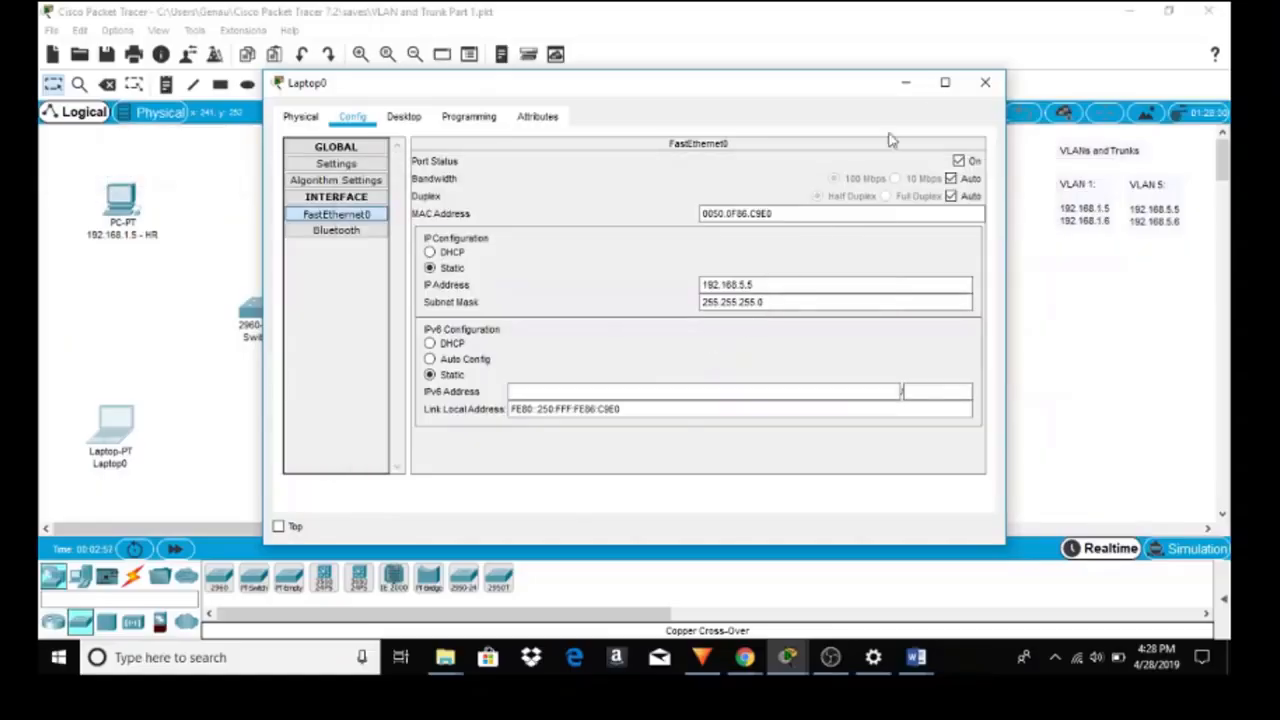
# Close Laptop0's configuration and rename Laptop0 in the workspace as "192.168.5.5 - Marketing"
pyautogui.click(985, 82)
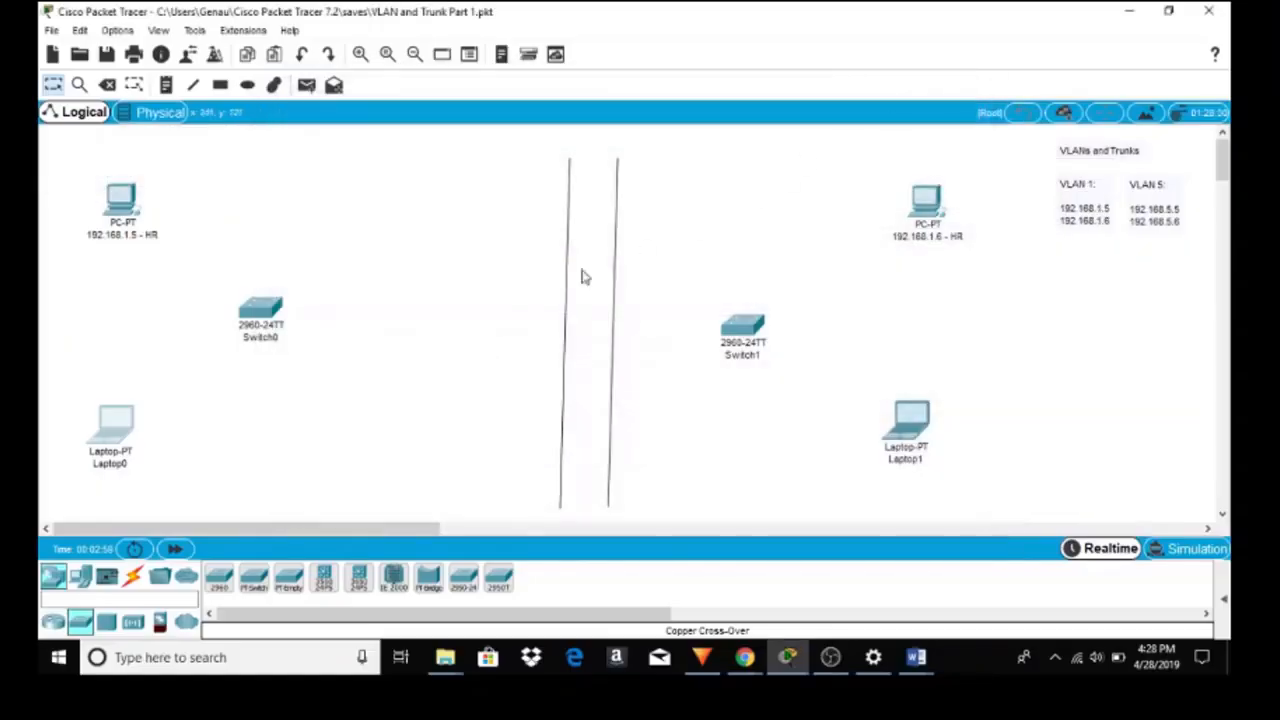
pyautogui.click(127, 473)
pyautogui.moveTo(127, 470); pyautogui.dragTo(72, 476)
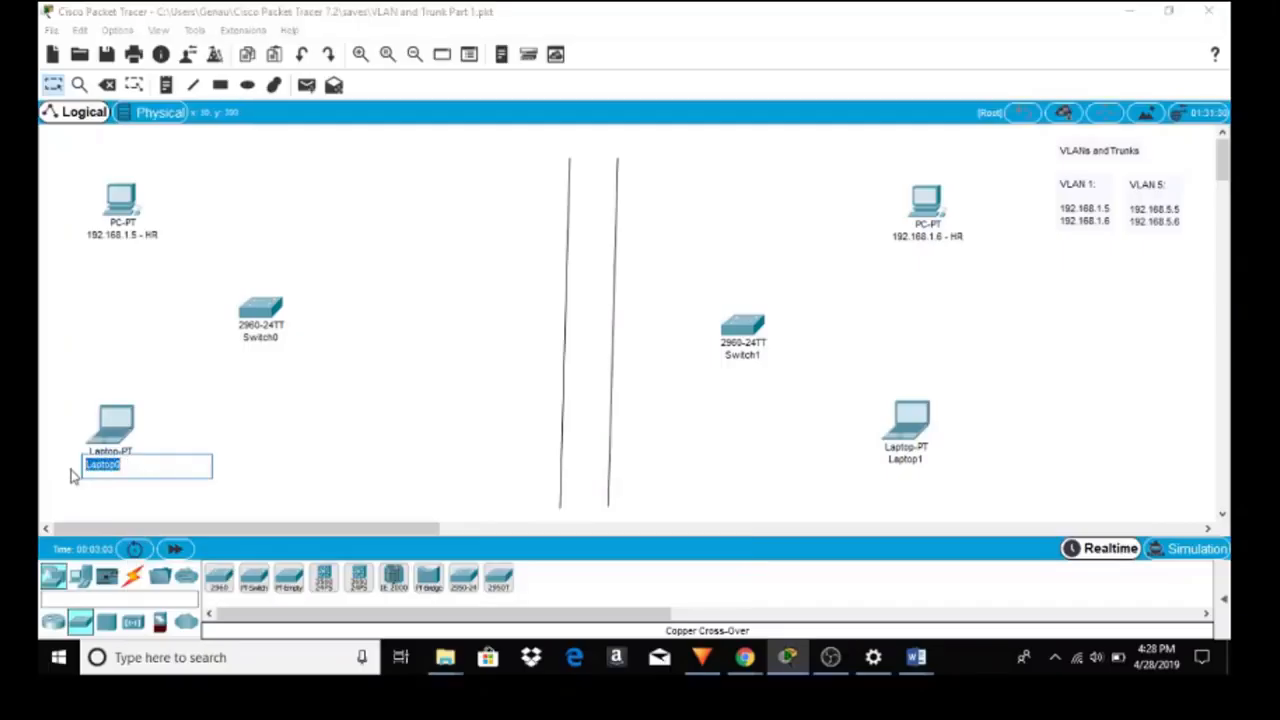
pyautogui.hotkey('ctrl', 'v')
pyautogui.write('- Marketing')
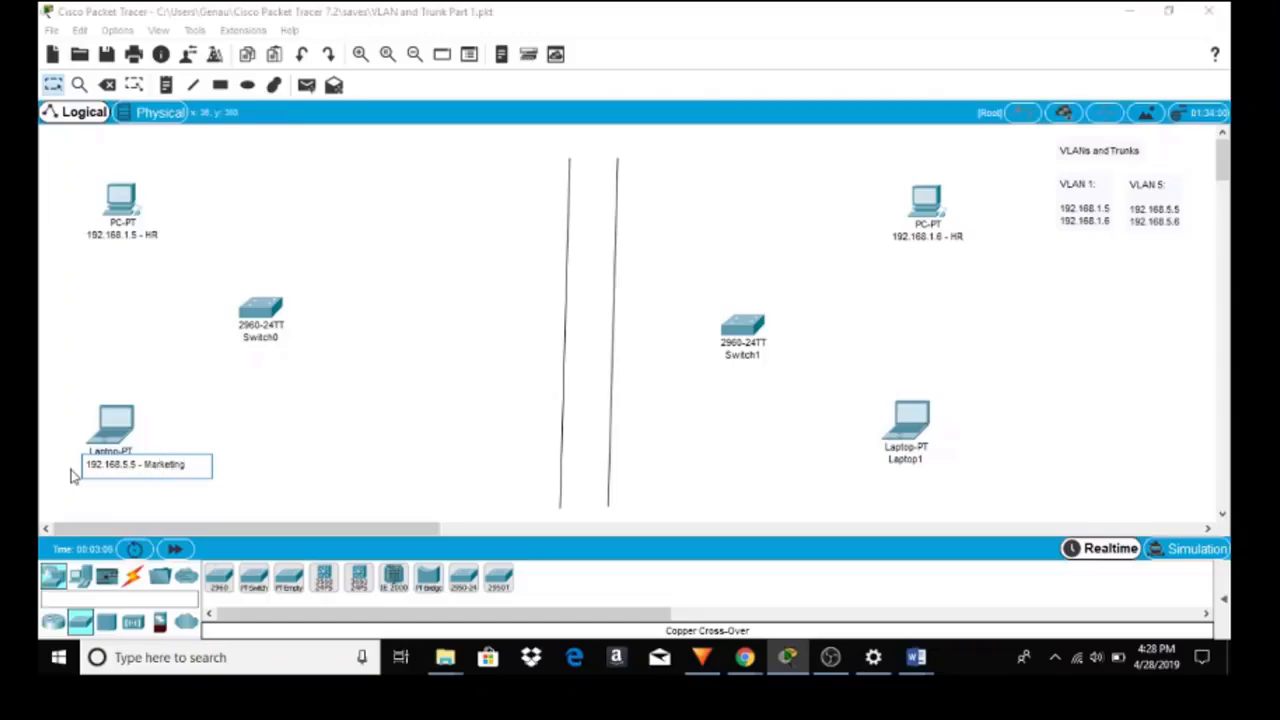
pyautogui.press('Return')
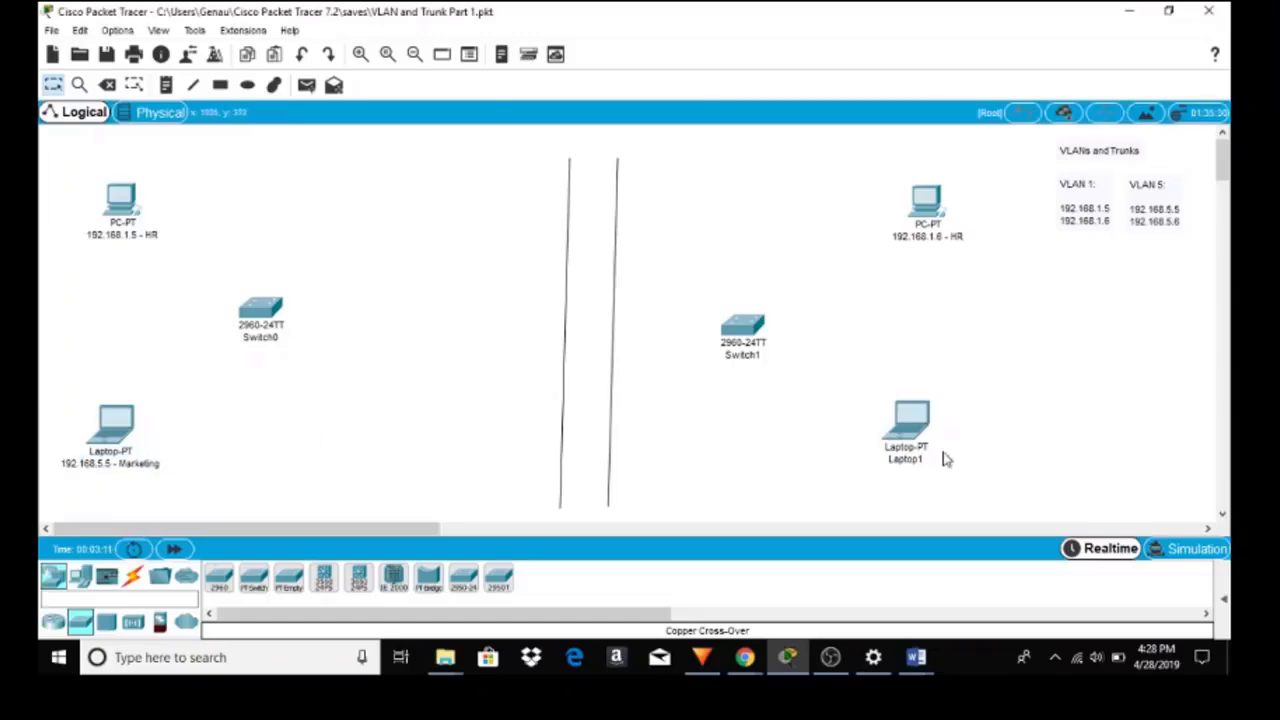
# Give Laptop1's FastEthernet0 the static IP address 192.168.5.6 with subnet mask 255.255.255.0
pyautogui.click(909, 428)
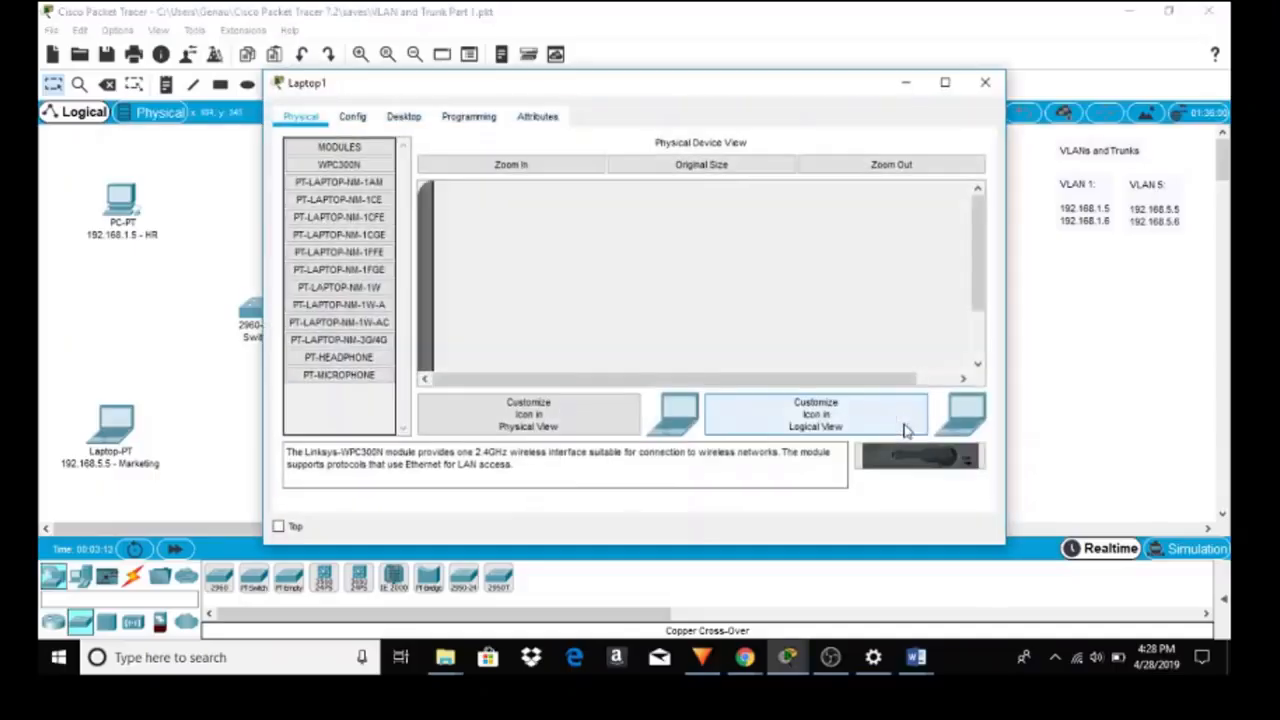
pyautogui.click(352, 116)
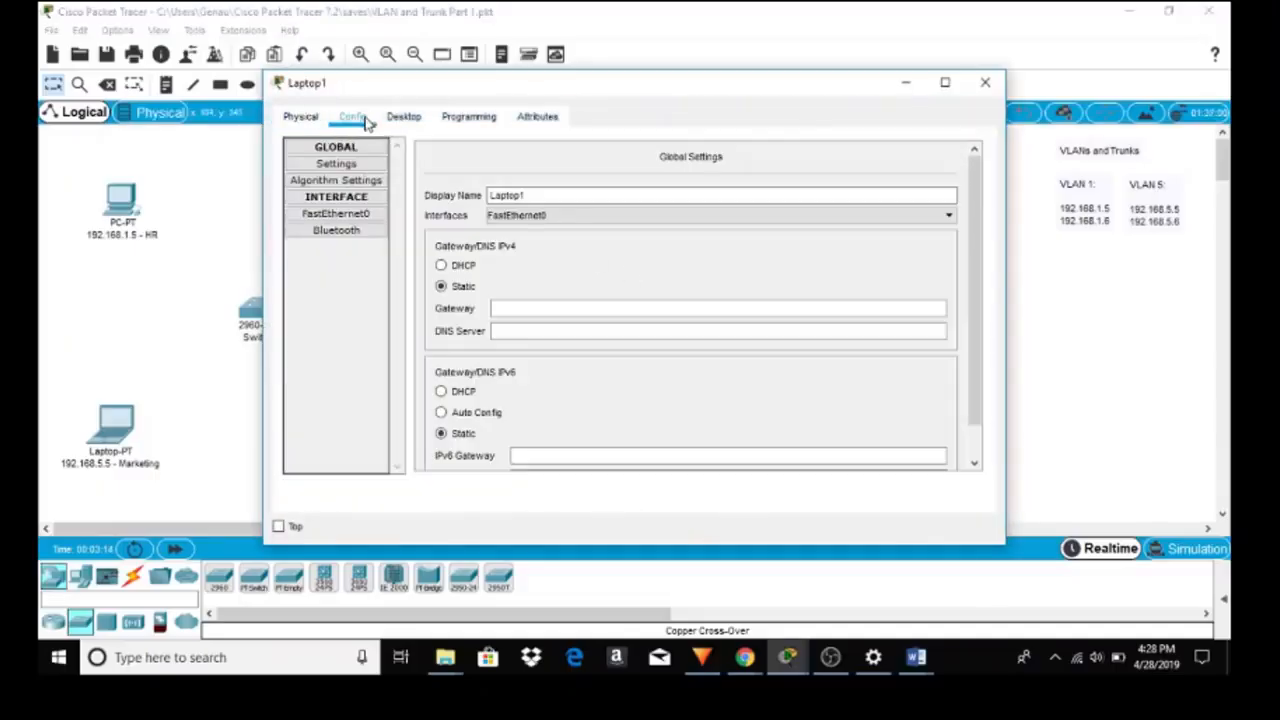
pyautogui.click(364, 216)
pyautogui.click(724, 283)
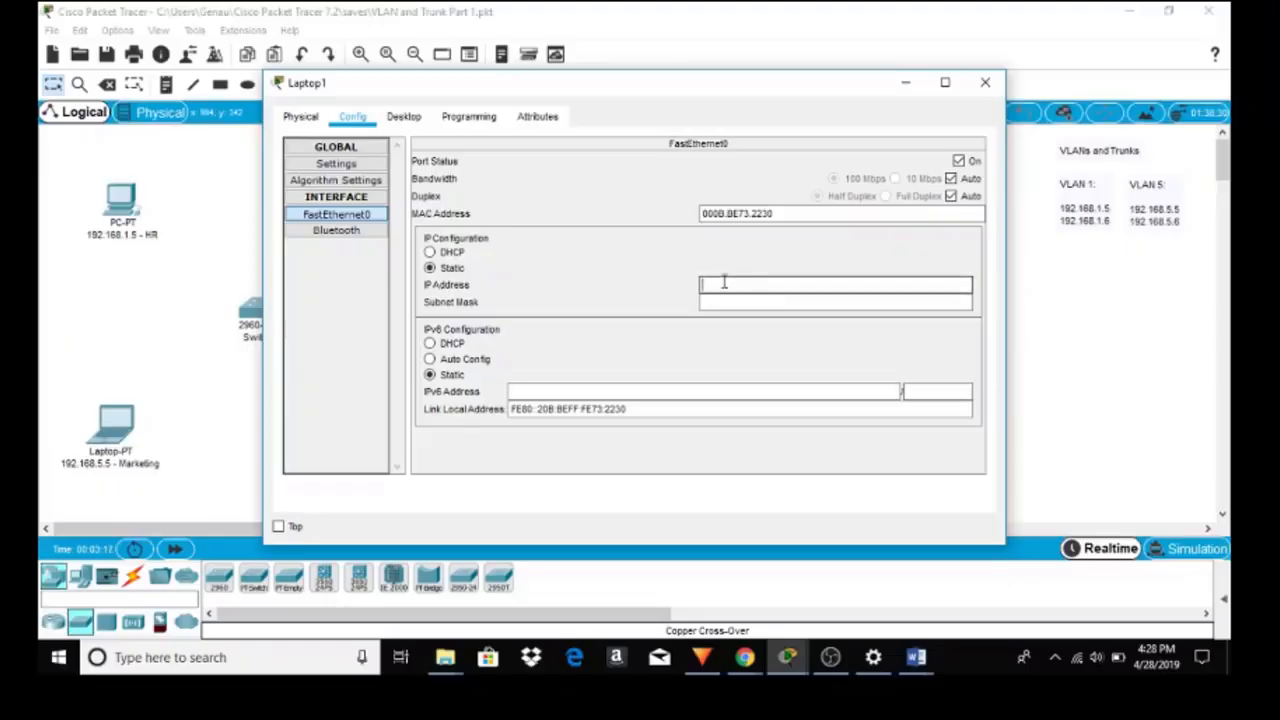
pyautogui.write('192.168.5.5')
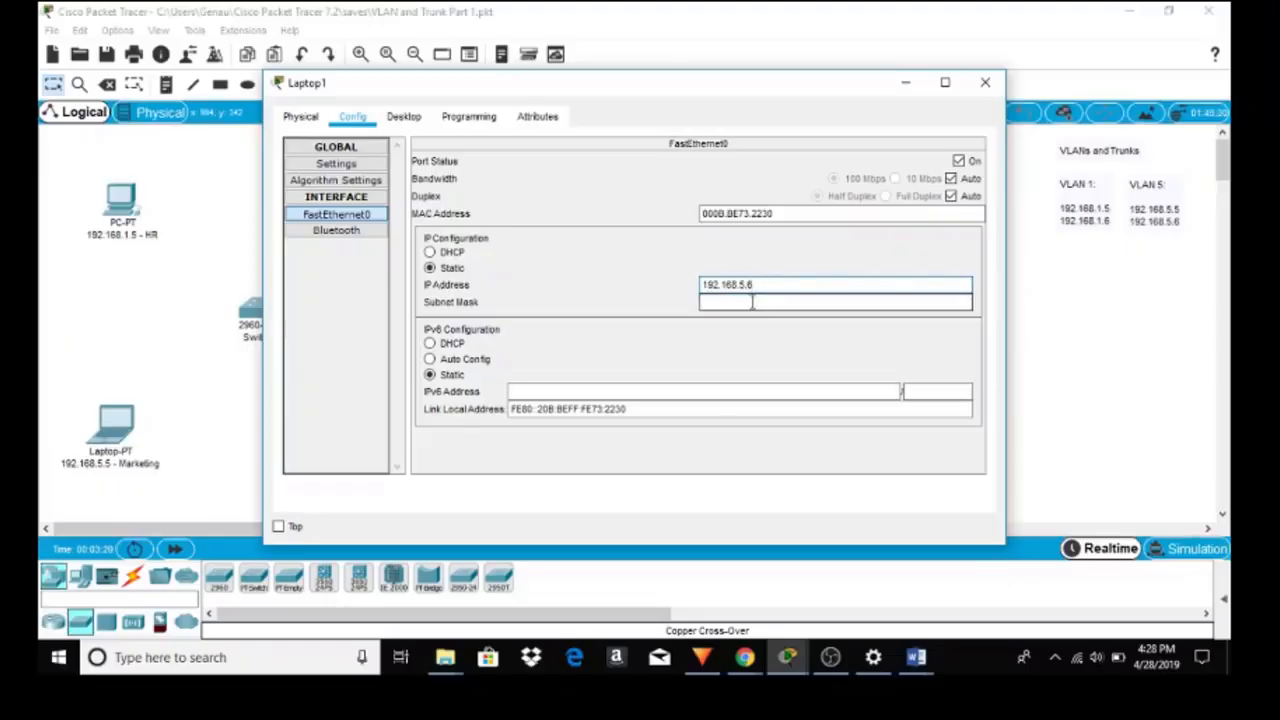
pyautogui.click(752, 303)
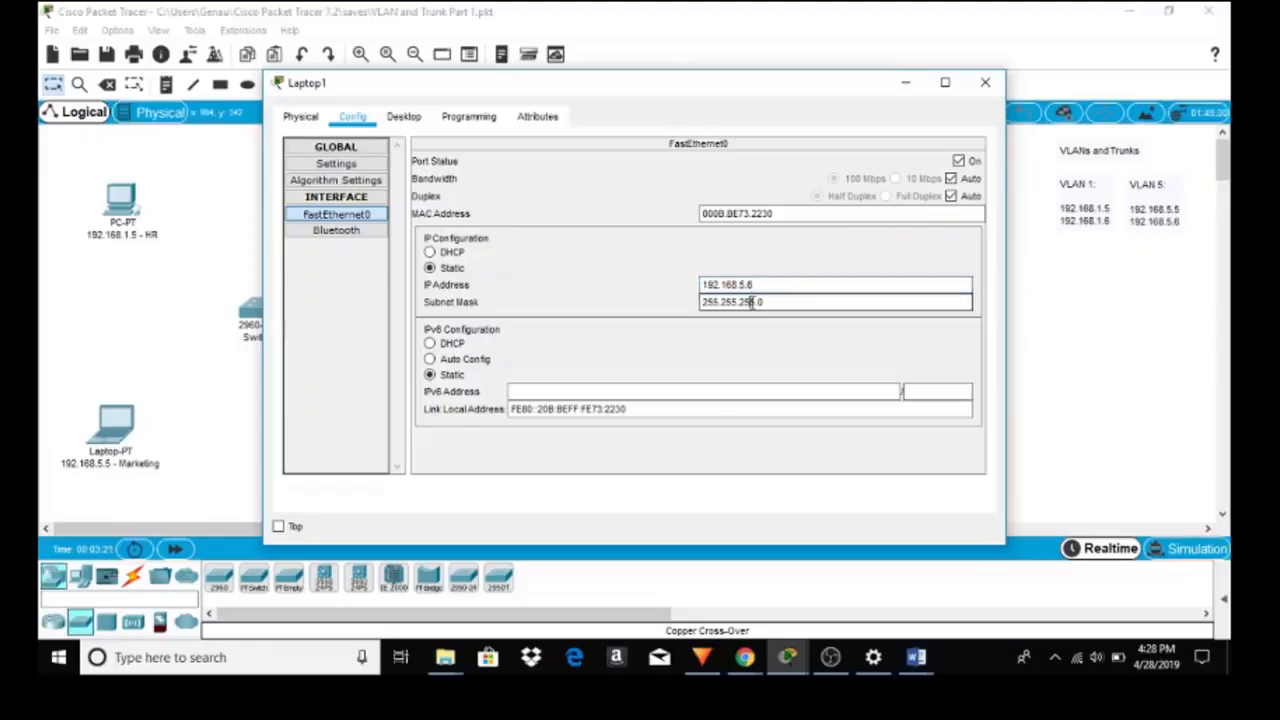
pyautogui.click(985, 85)
# Rename Laptop1 in the workspace as "192.168.5.6 - Marketing"
pyautogui.click(926, 460)
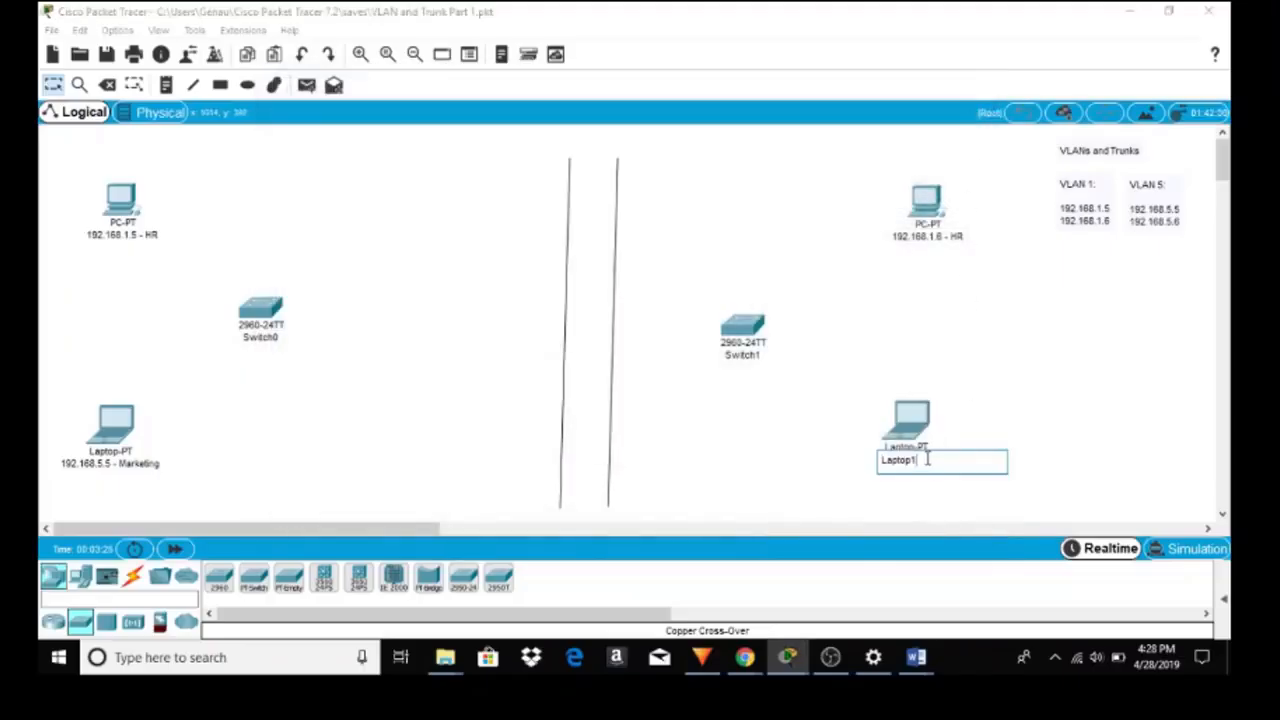
pyautogui.moveTo(926, 460); pyautogui.dragTo(872, 452)
pyautogui.hotkey('ctrl', 'v')
pyautogui.write('- Marketin')
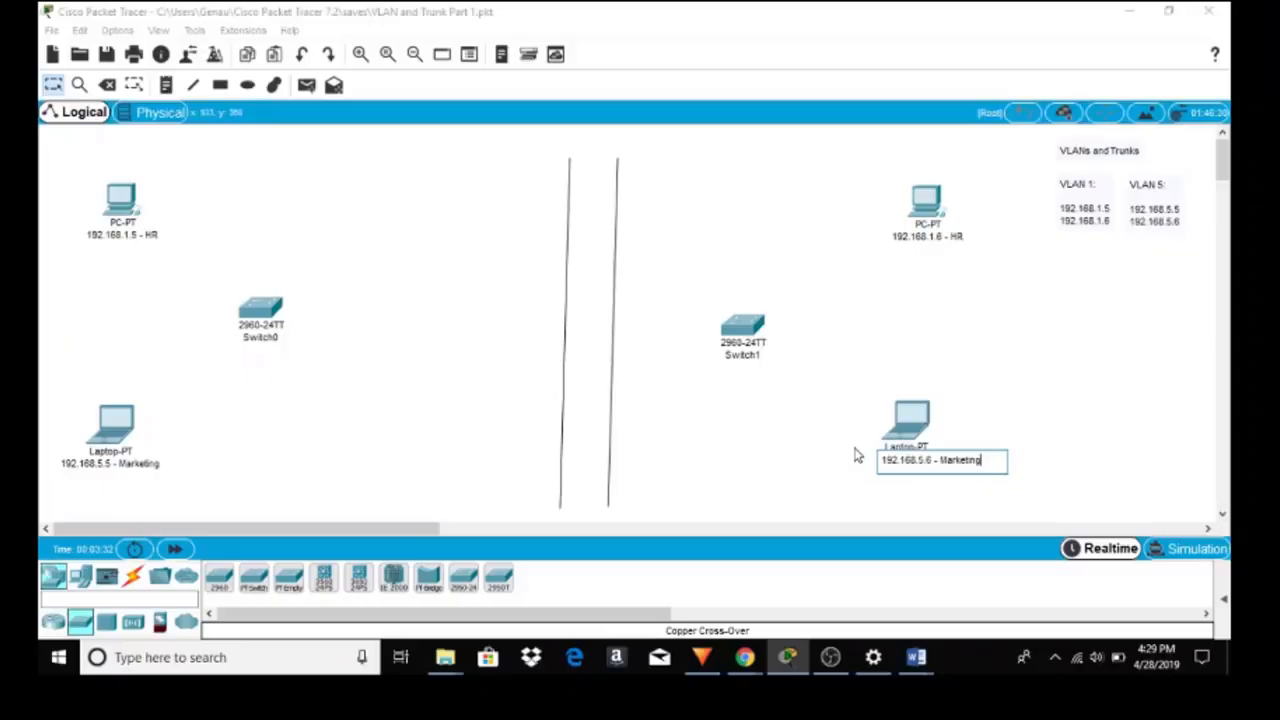
pyautogui.click(822, 465)
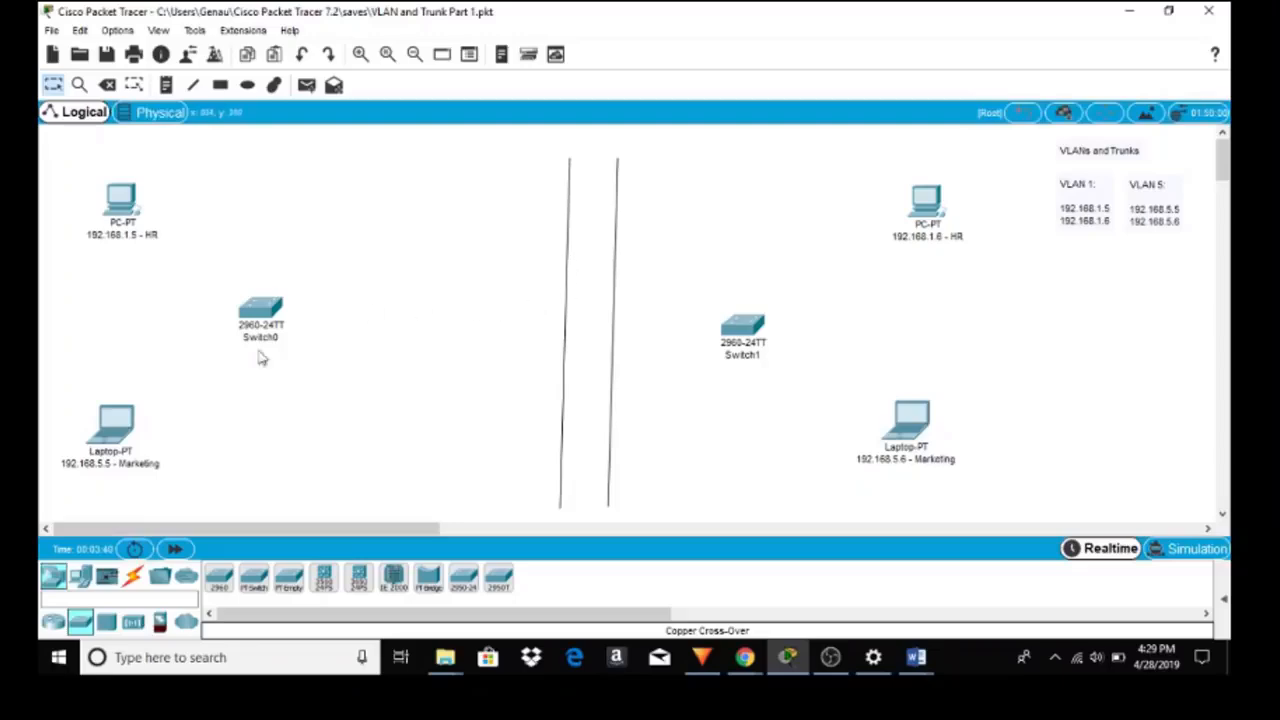
# Connect FastEthernet0 of the 192.168.1.5 HR PC to Switch0's FastEthernet0/2 with a copper straight-through cable
pyautogui.click(133, 577)
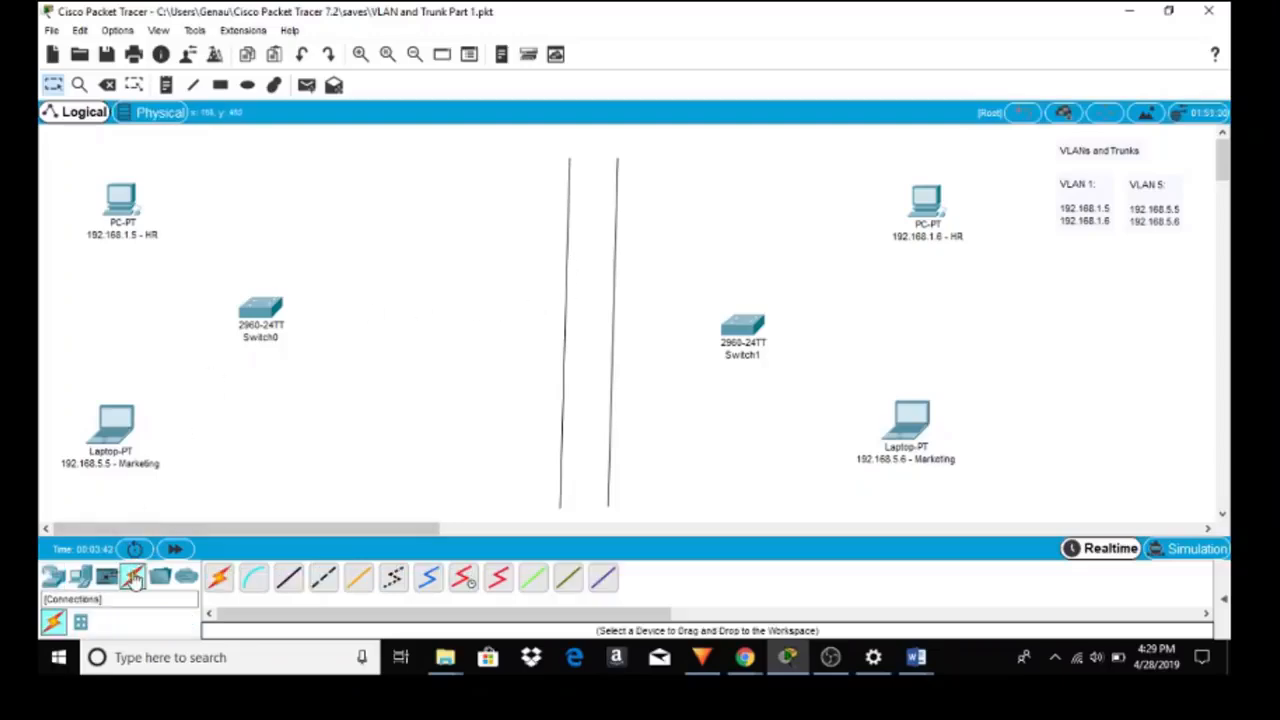
pyautogui.click(288, 588)
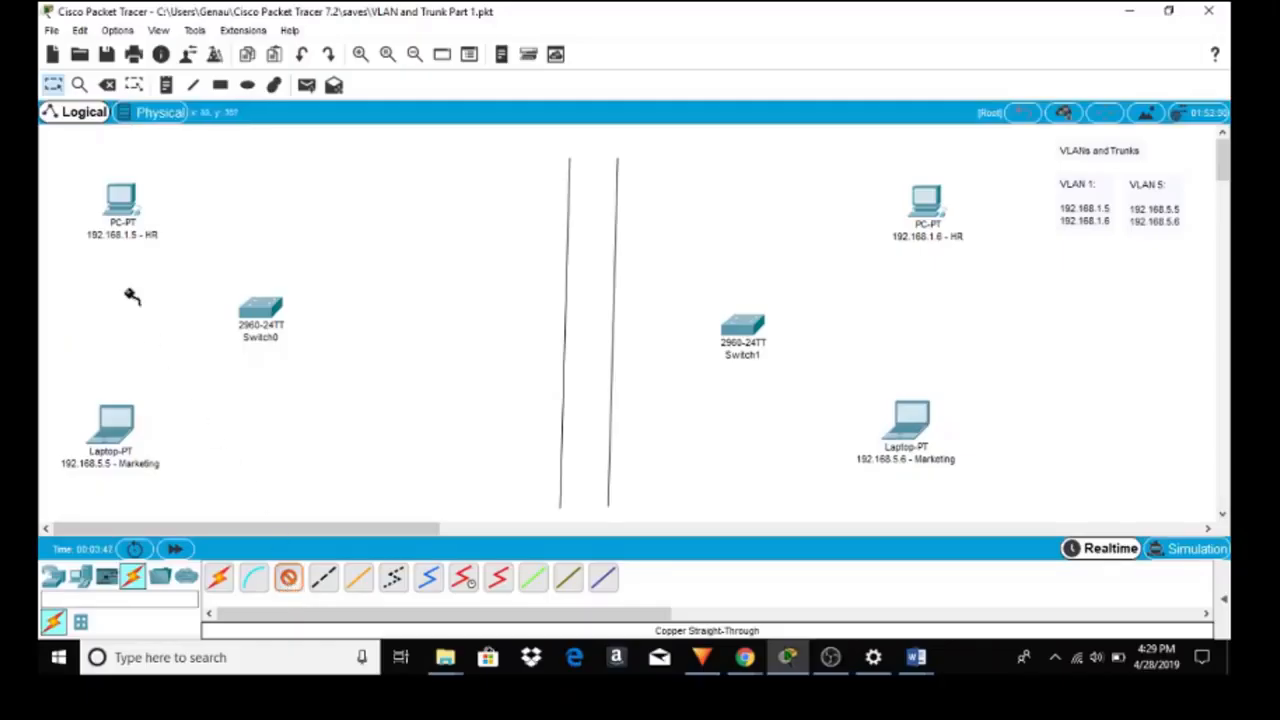
pyautogui.click(124, 205)
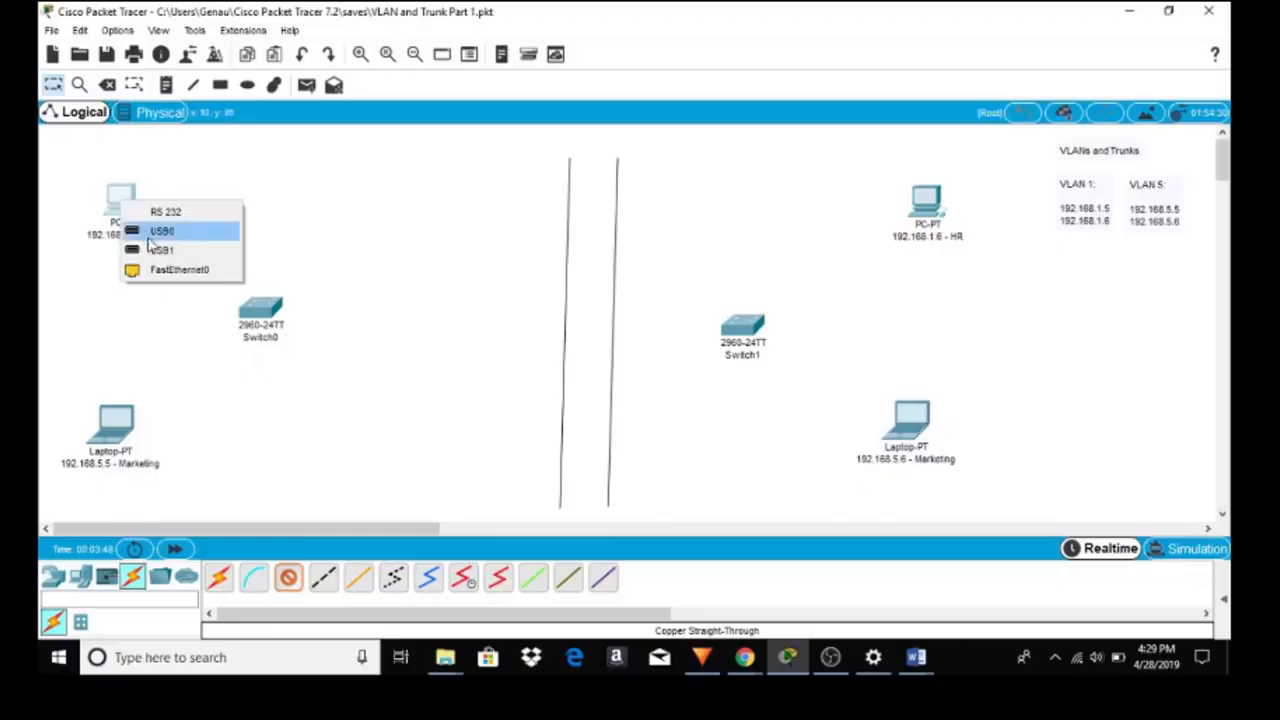
pyautogui.click(167, 270)
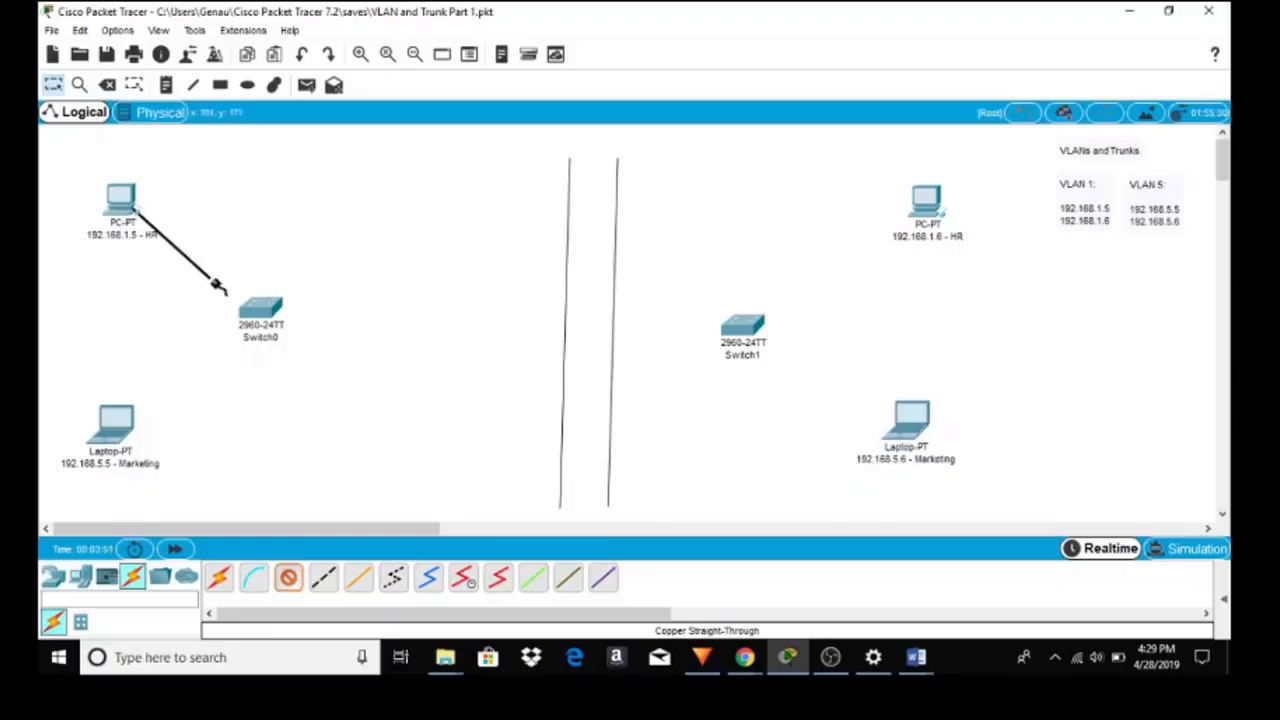
pyautogui.click(264, 316)
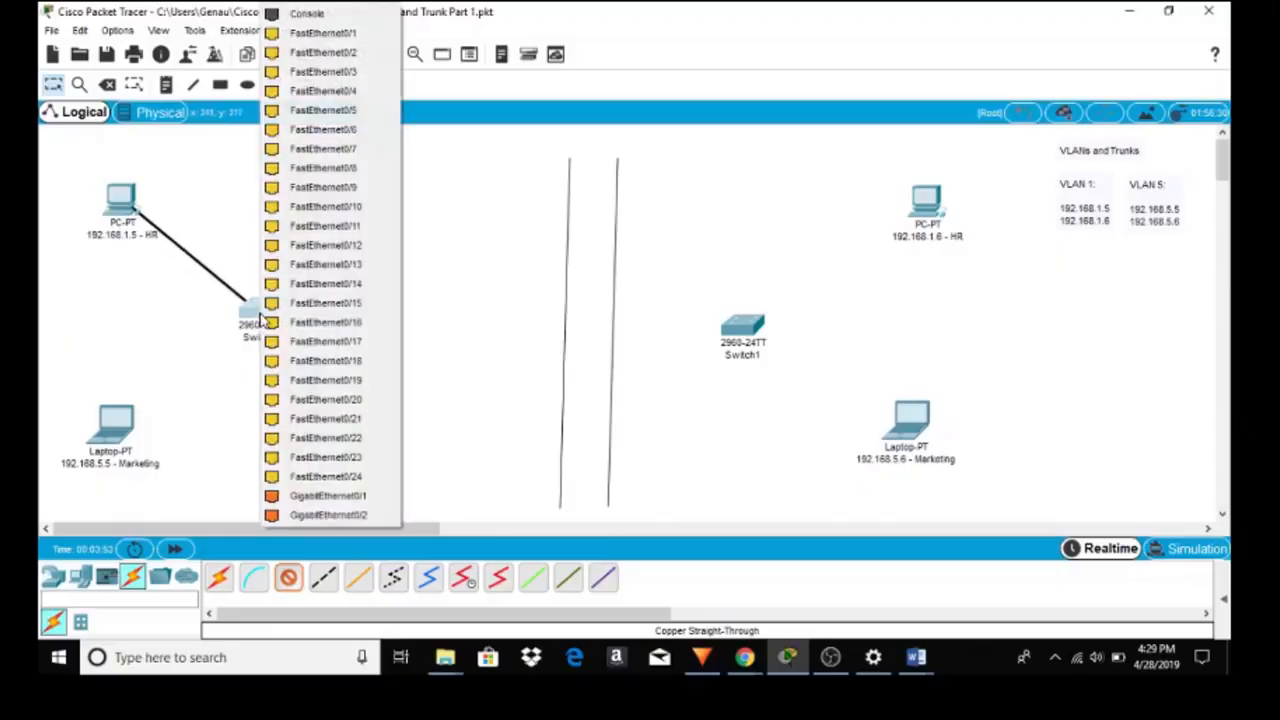
pyautogui.click(324, 53)
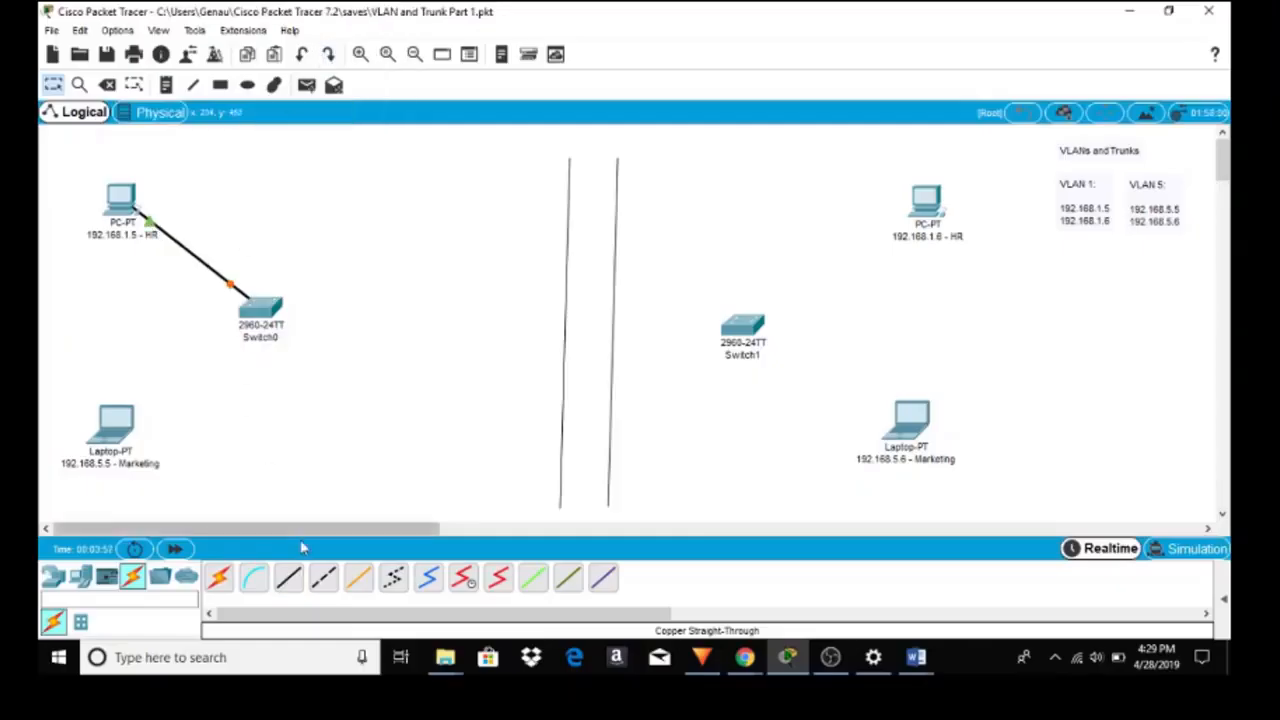
# Connect FastEthernet0 of the 192.168.5.5 Marketing laptop to Switch0's FastEthernet0/3 with a copper straight-through cable
pyautogui.click(288, 577)
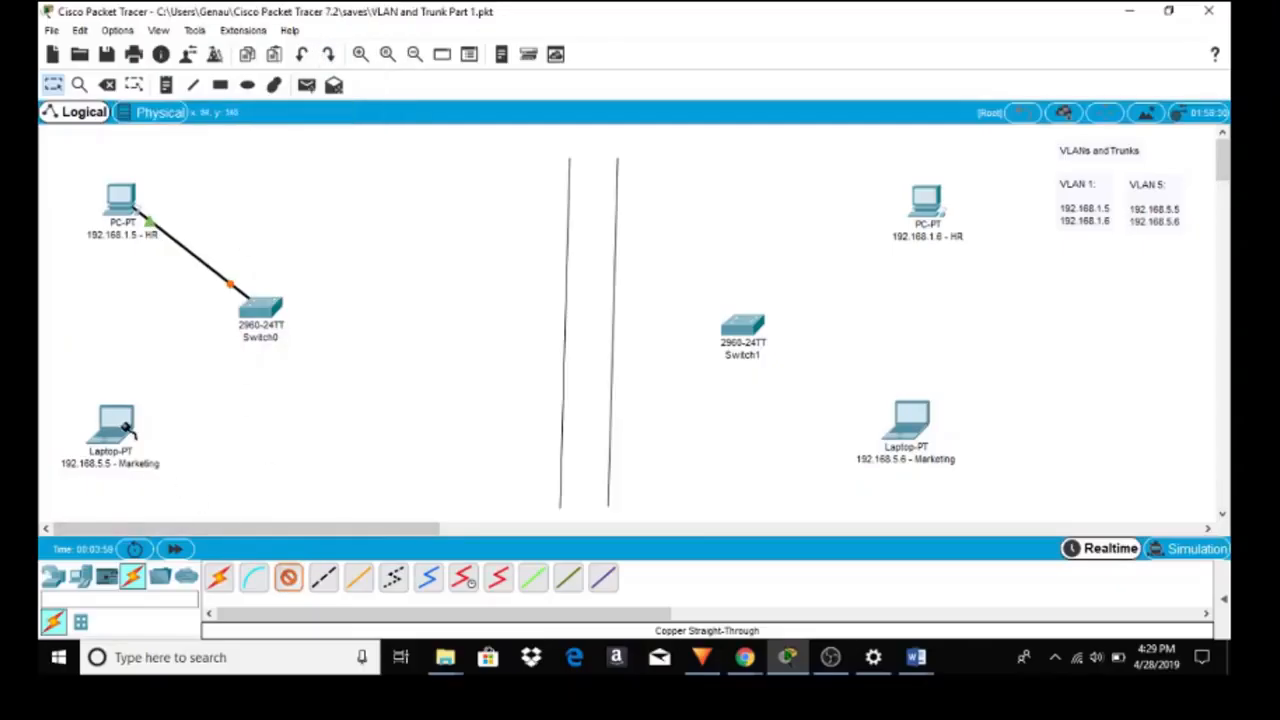
pyautogui.click(119, 425)
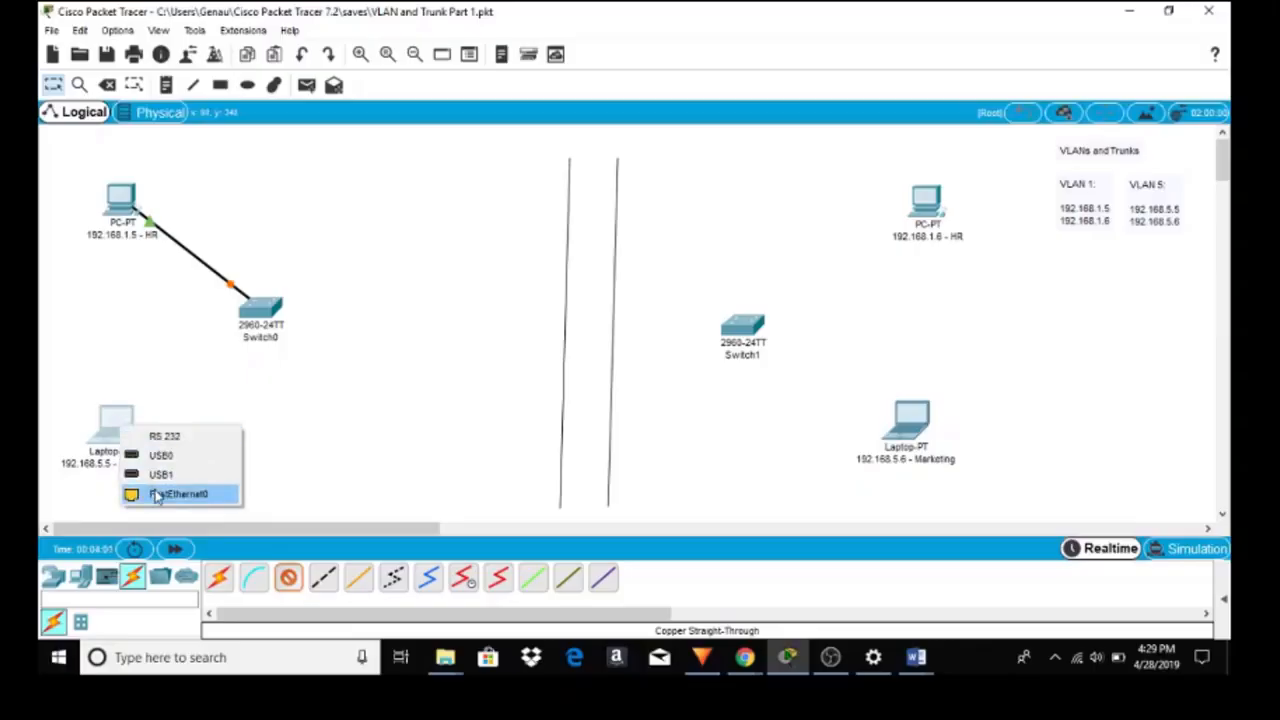
pyautogui.click(157, 494)
pyautogui.click(261, 312)
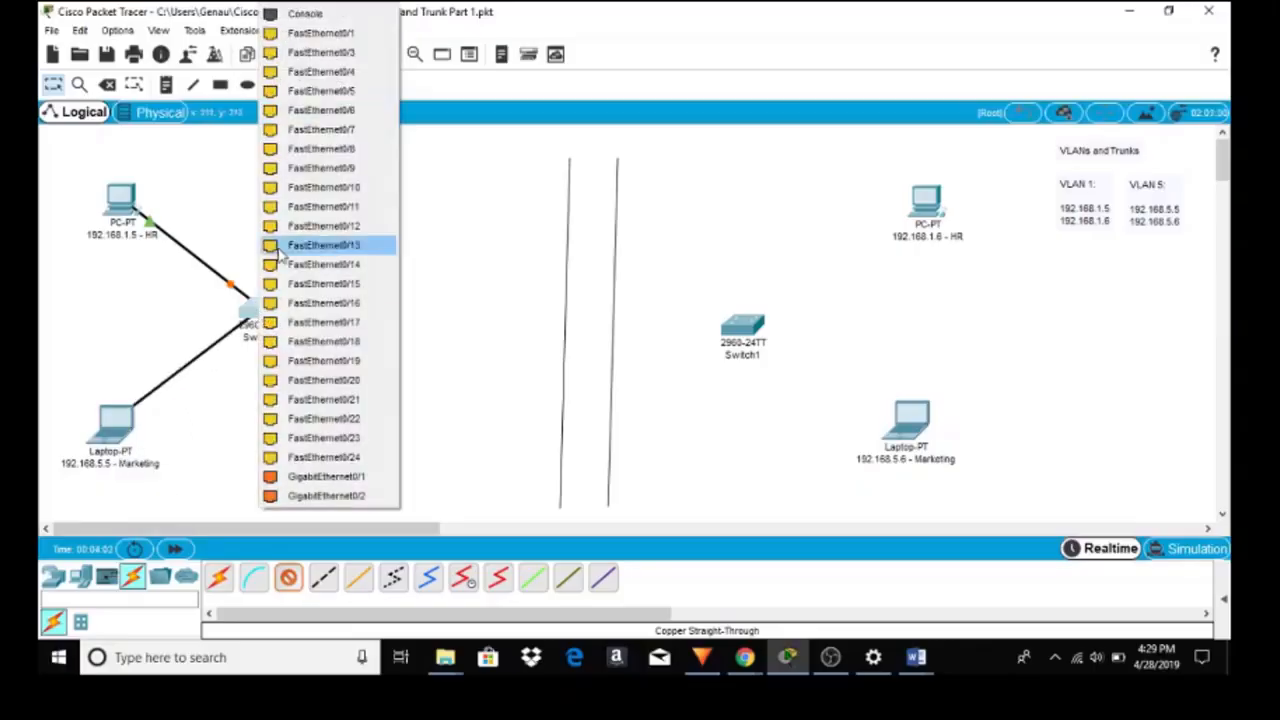
pyautogui.click(329, 56)
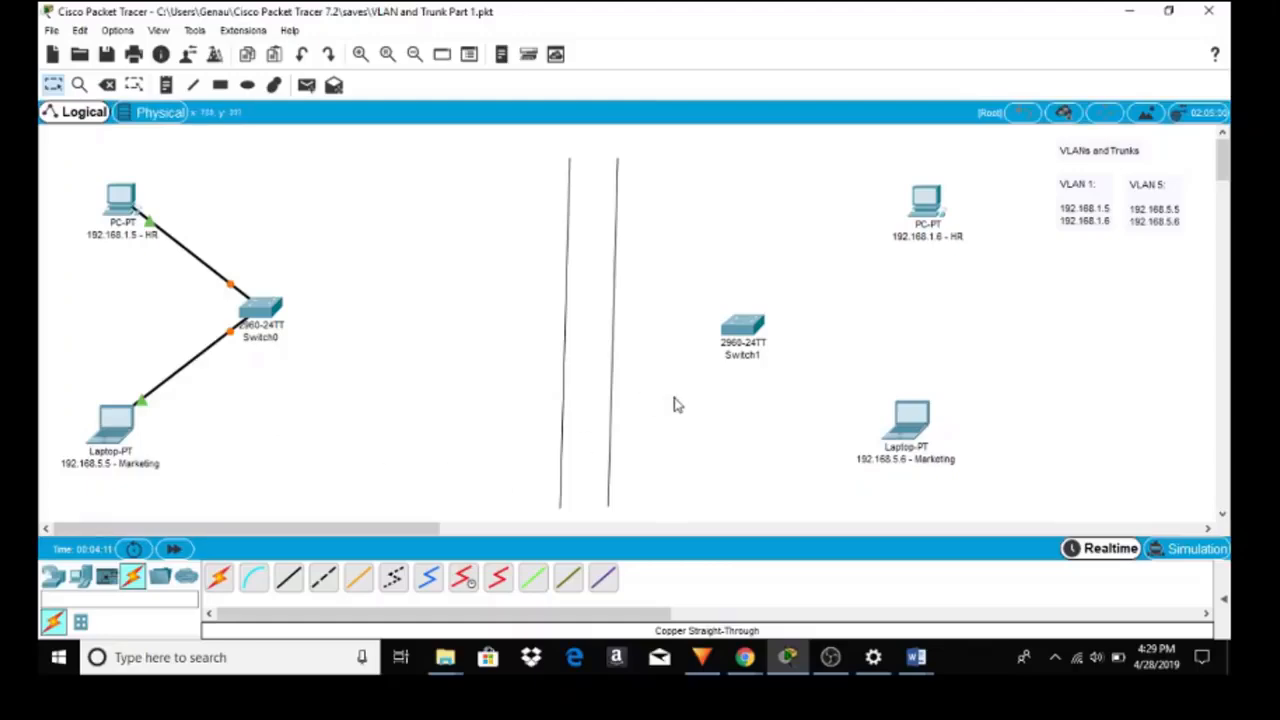
# Connect FastEthernet0 of the 192.168.1.6 HR PC to Switch1's FastEthernet0/2 with a copper straight-through cable
pyautogui.click(296, 582)
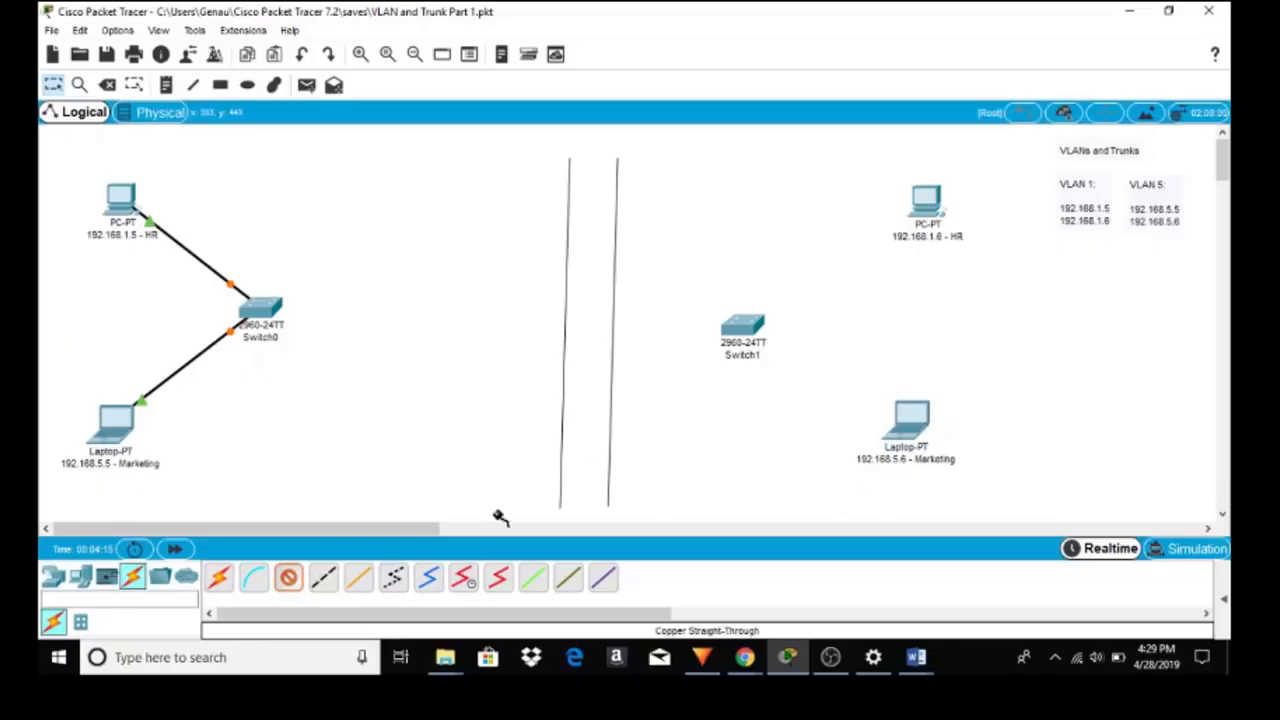
pyautogui.click(918, 213)
pyautogui.click(958, 276)
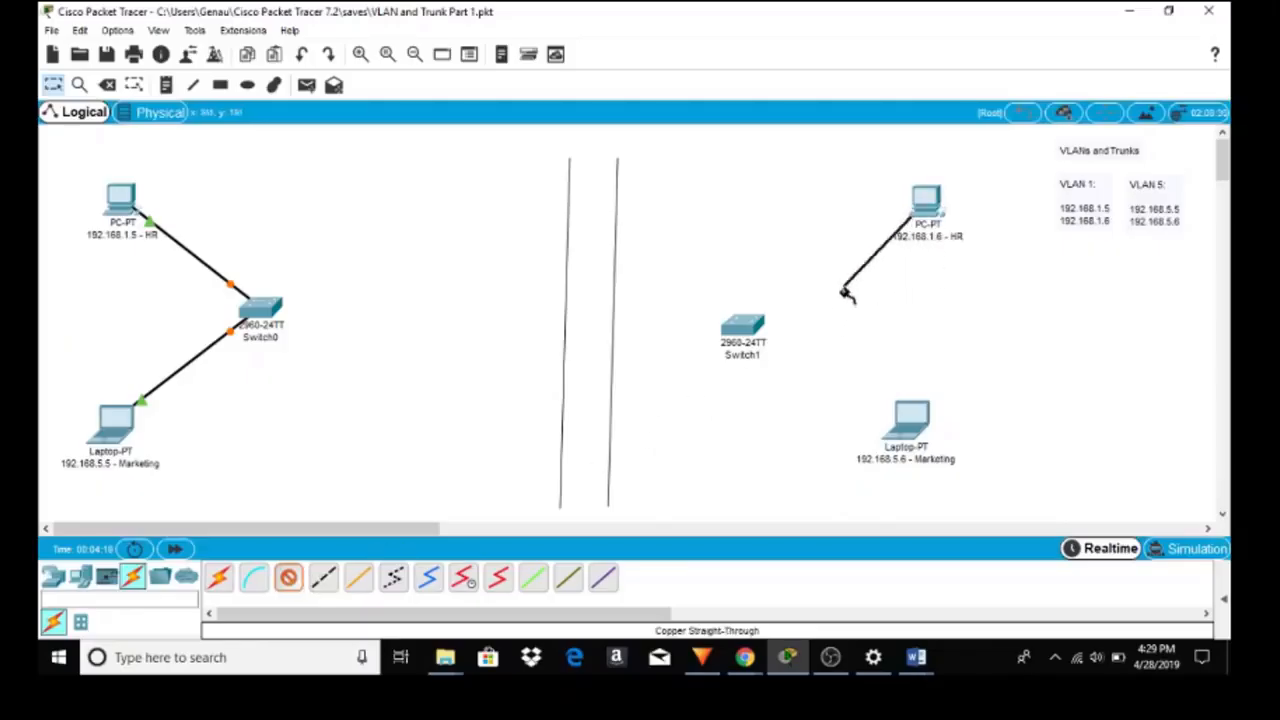
pyautogui.click(748, 330)
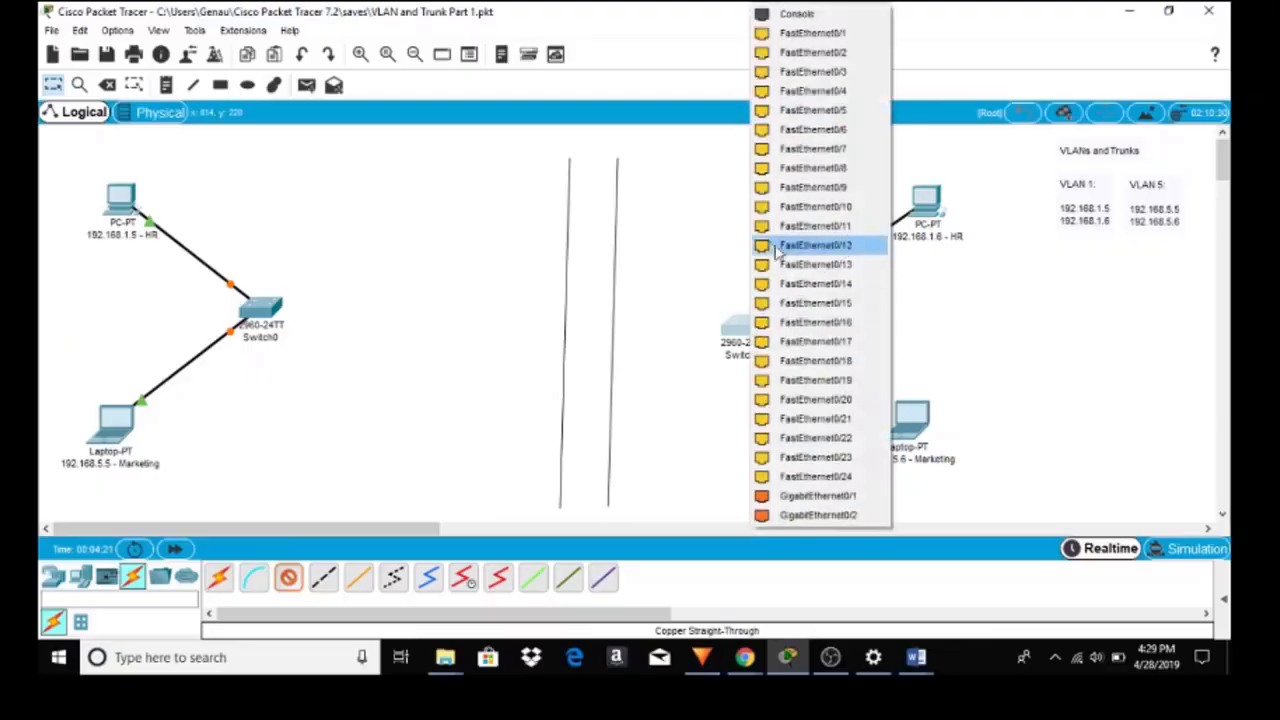
pyautogui.click(801, 58)
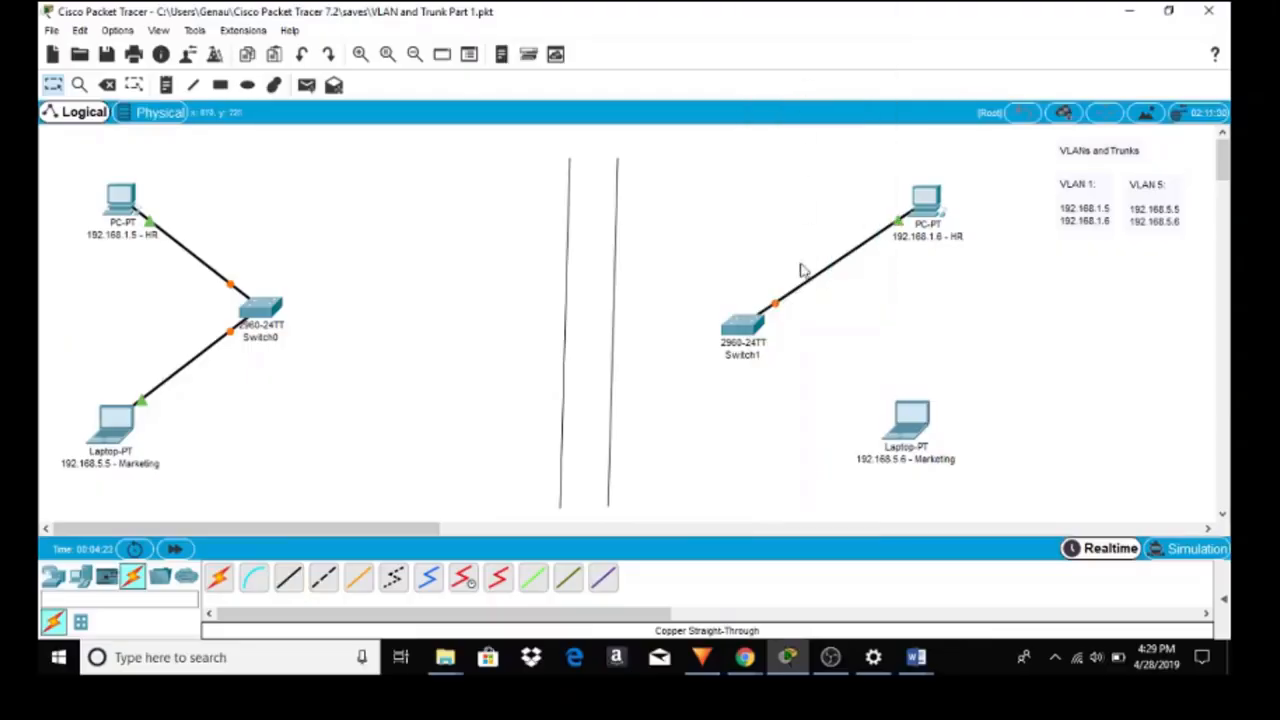
# Connect FastEthernet0 of the 192.168.5.6 Marketing laptop to a FastEthernet port on Switch1 with a copper straight-through cable
pyautogui.click(288, 577)
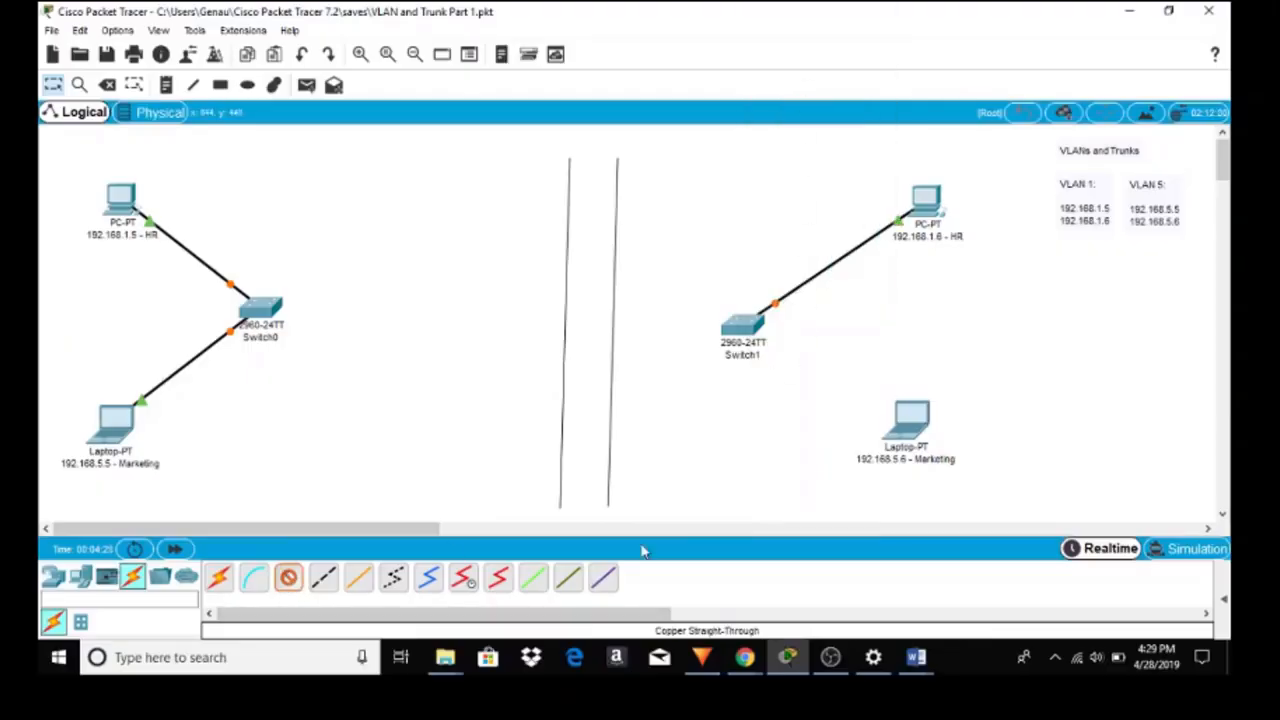
pyautogui.click(905, 428)
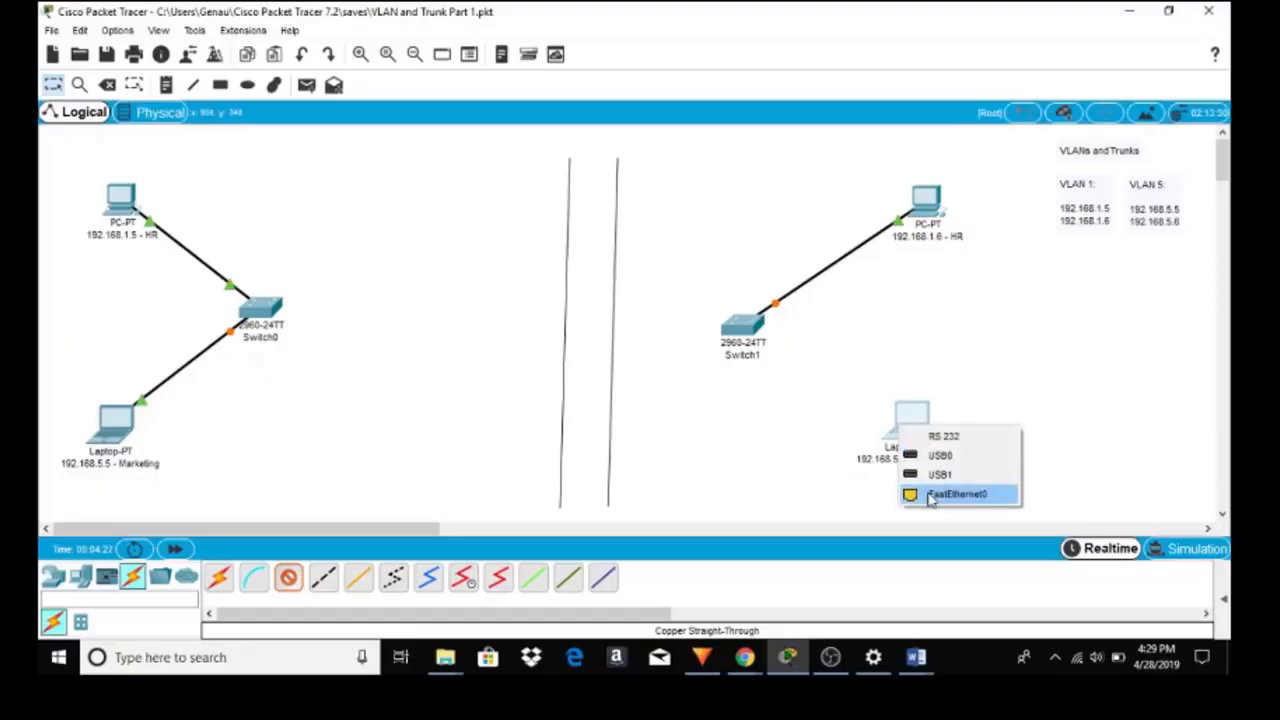
pyautogui.click(930, 497)
pyautogui.click(742, 328)
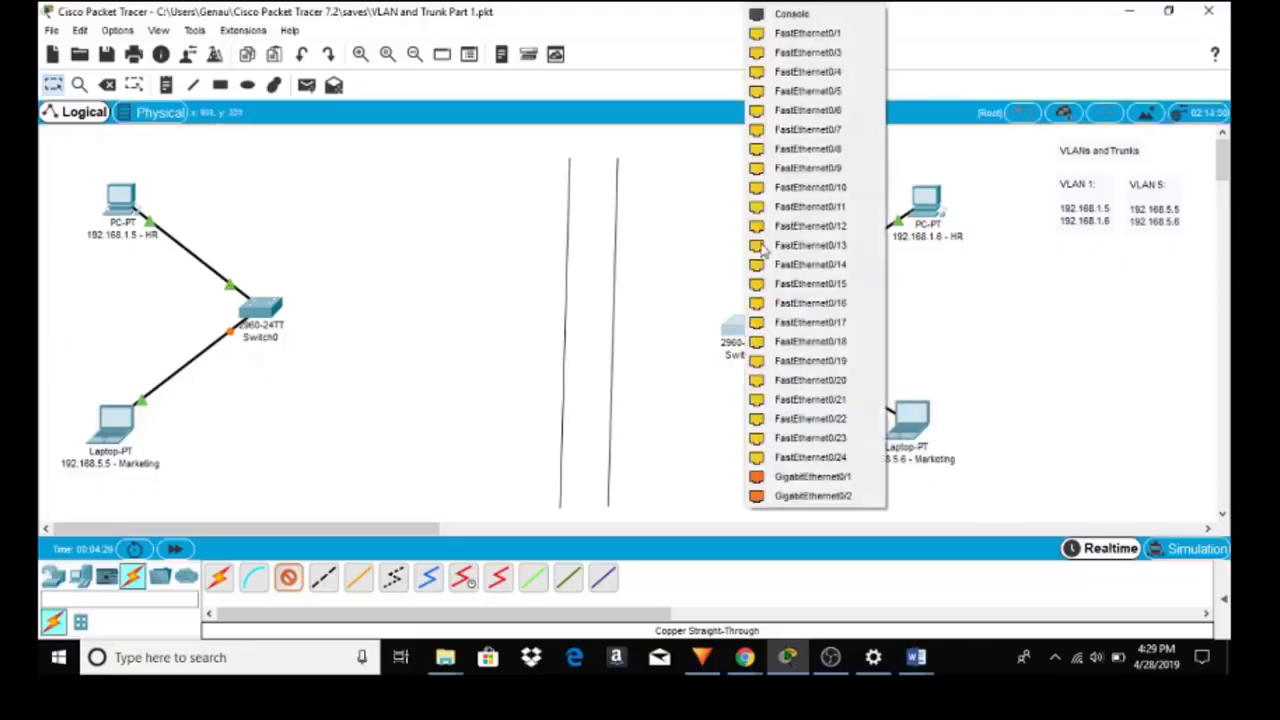
pyautogui.click(786, 65)
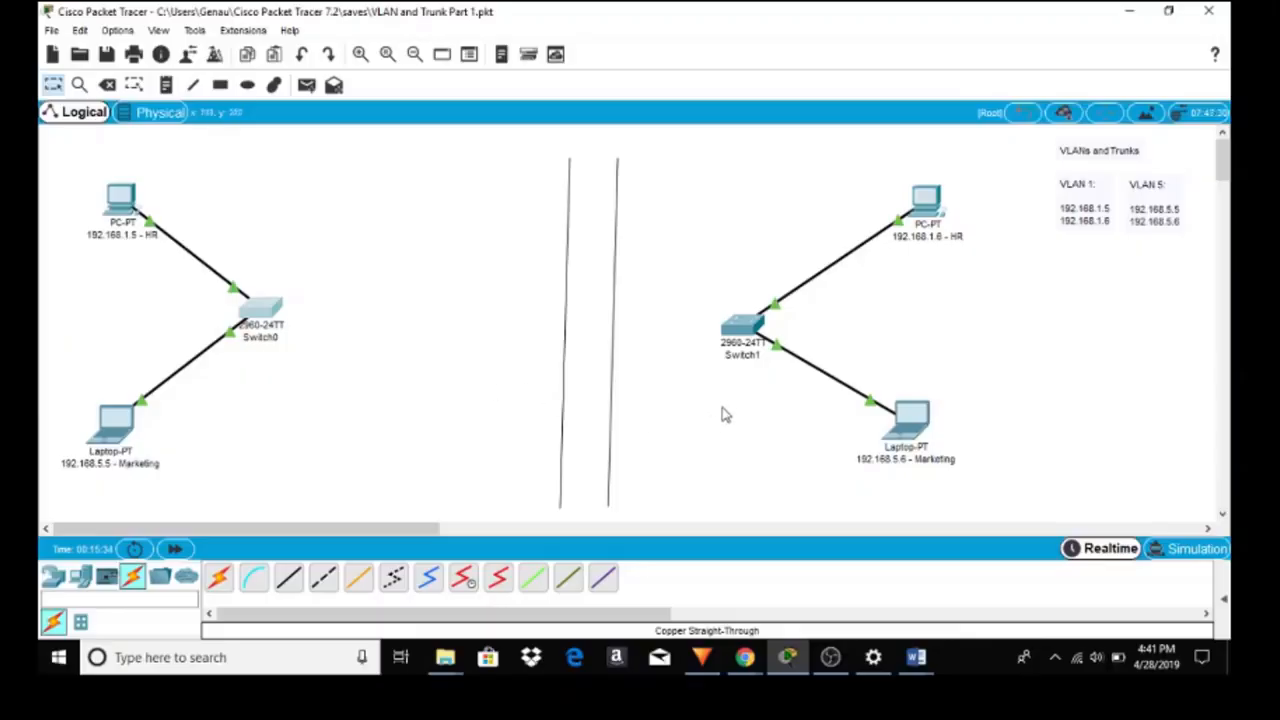
# Add VLAN 5 named Marketing to Switch1's VLAN database
pyautogui.moveTo(740, 334)
pyautogui.click(747, 333)
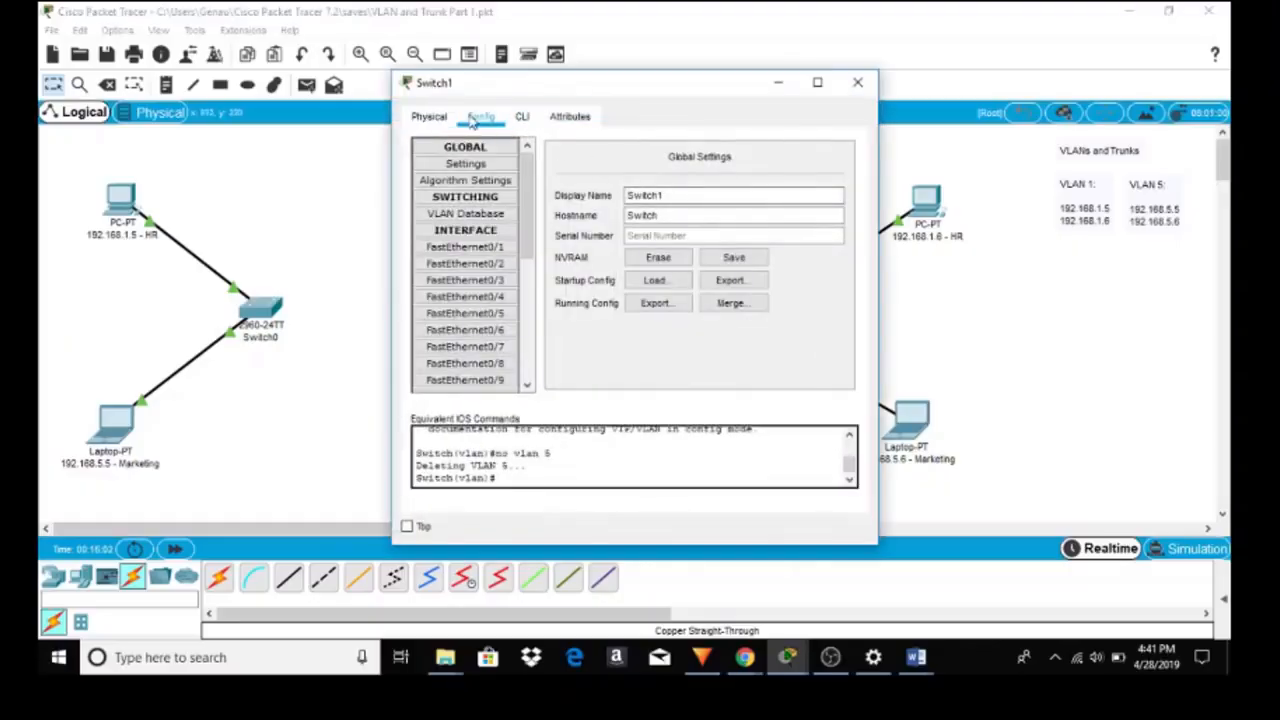
pyautogui.click(814, 89)
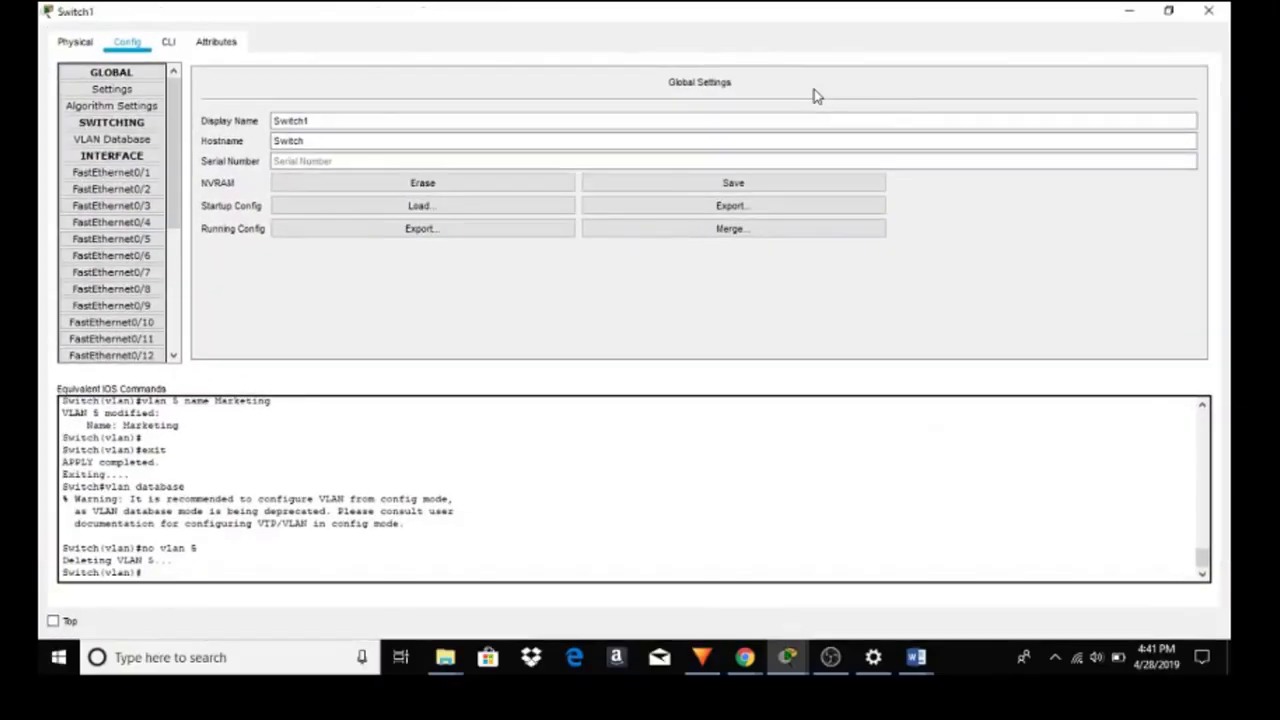
pyautogui.click(112, 140)
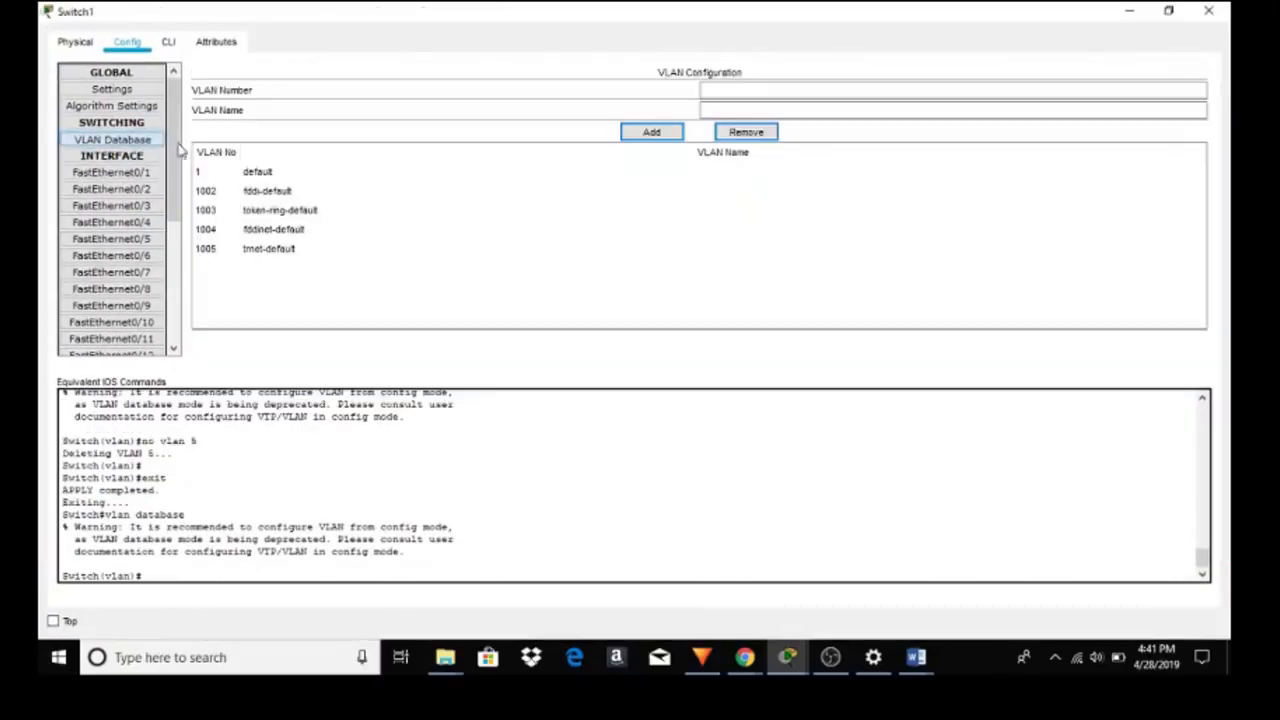
pyautogui.write('5')
pyautogui.click(739, 111)
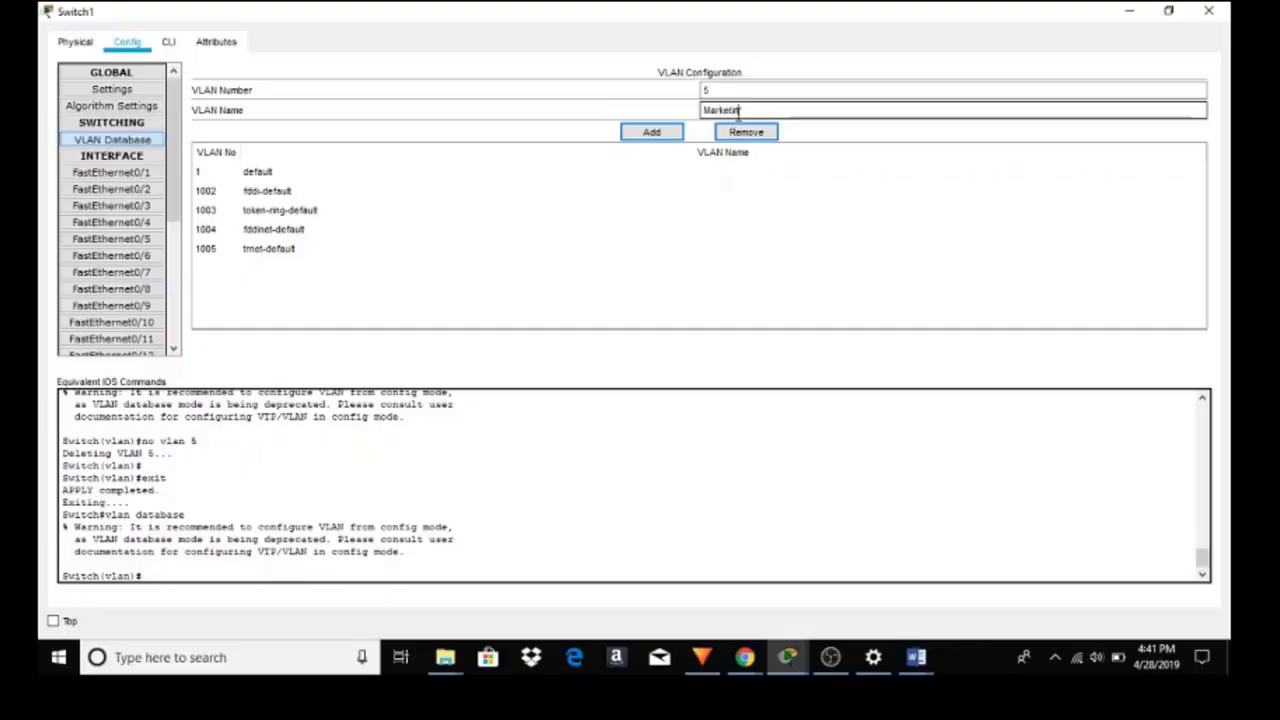
pyautogui.write('Marketing')
pyautogui.moveTo(751, 111); pyautogui.dragTo(697, 108)
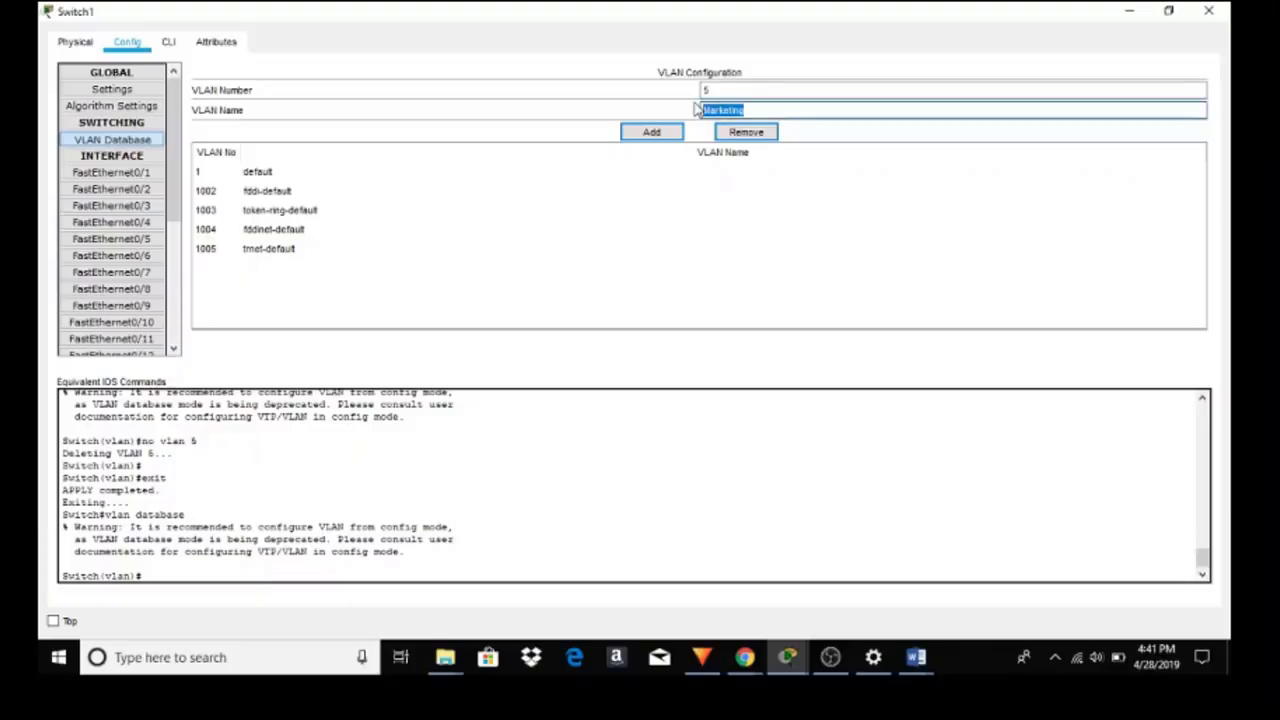
pyautogui.click(563, 137)
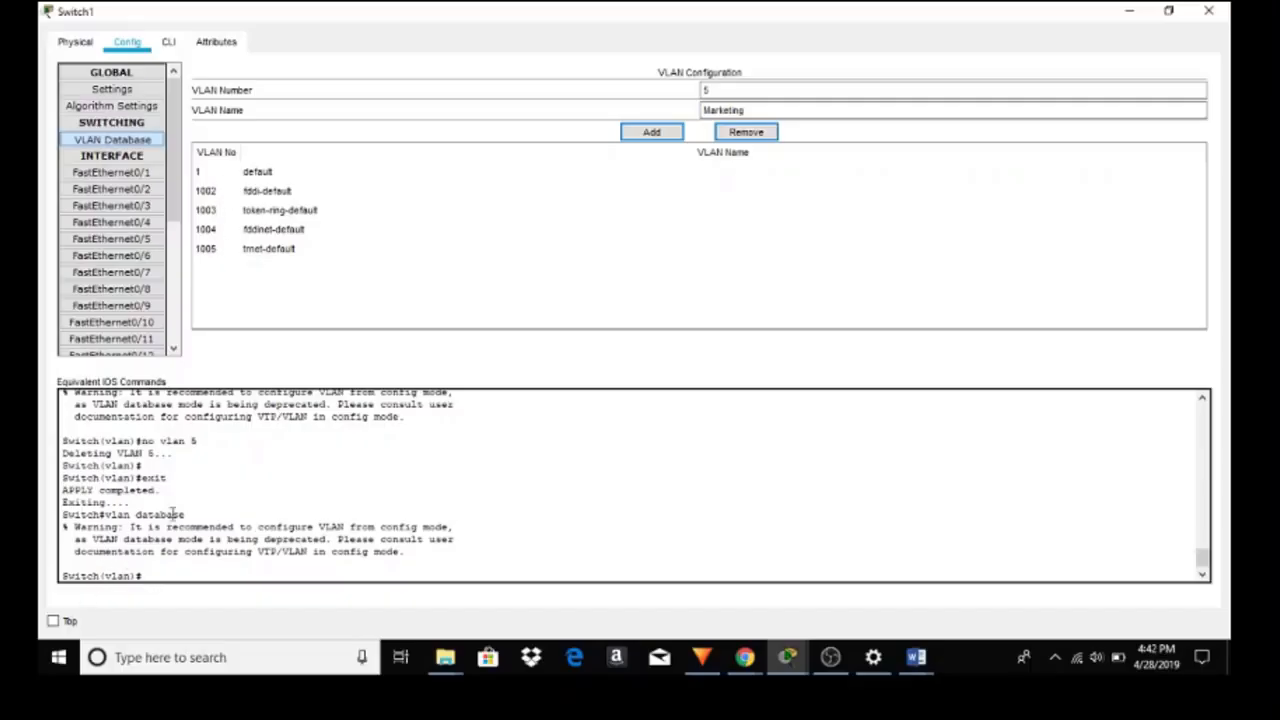
pyautogui.click(645, 137)
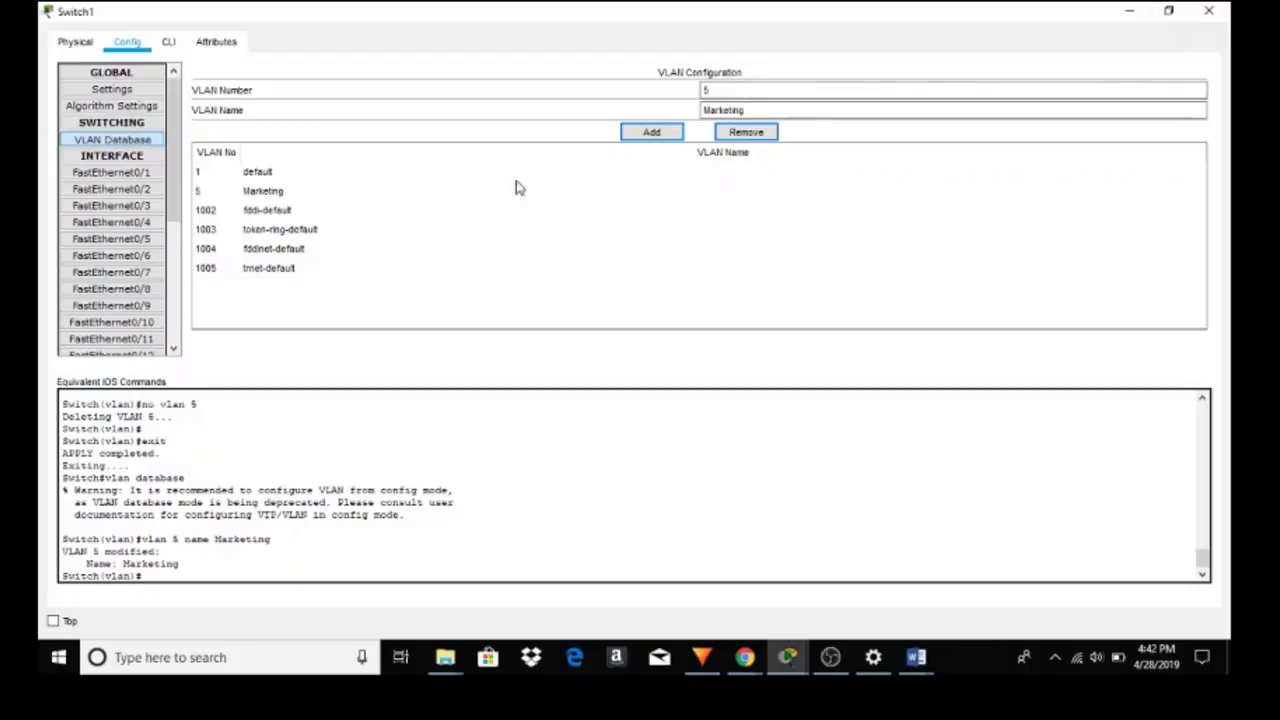
# Assign Switch1's FastEthernet0/3 access port to VLAN 5 (Marketing), close the switch configuration and check its port summary
pyautogui.click(118, 207)
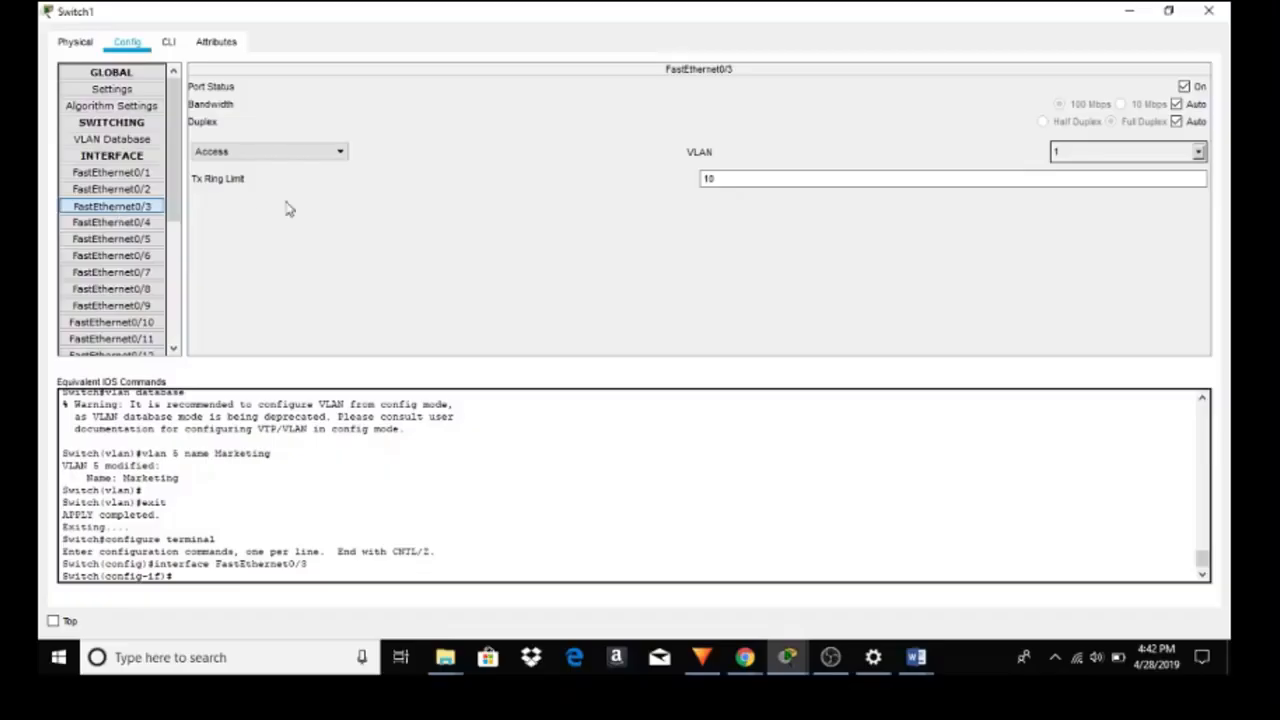
pyautogui.click(1198, 152)
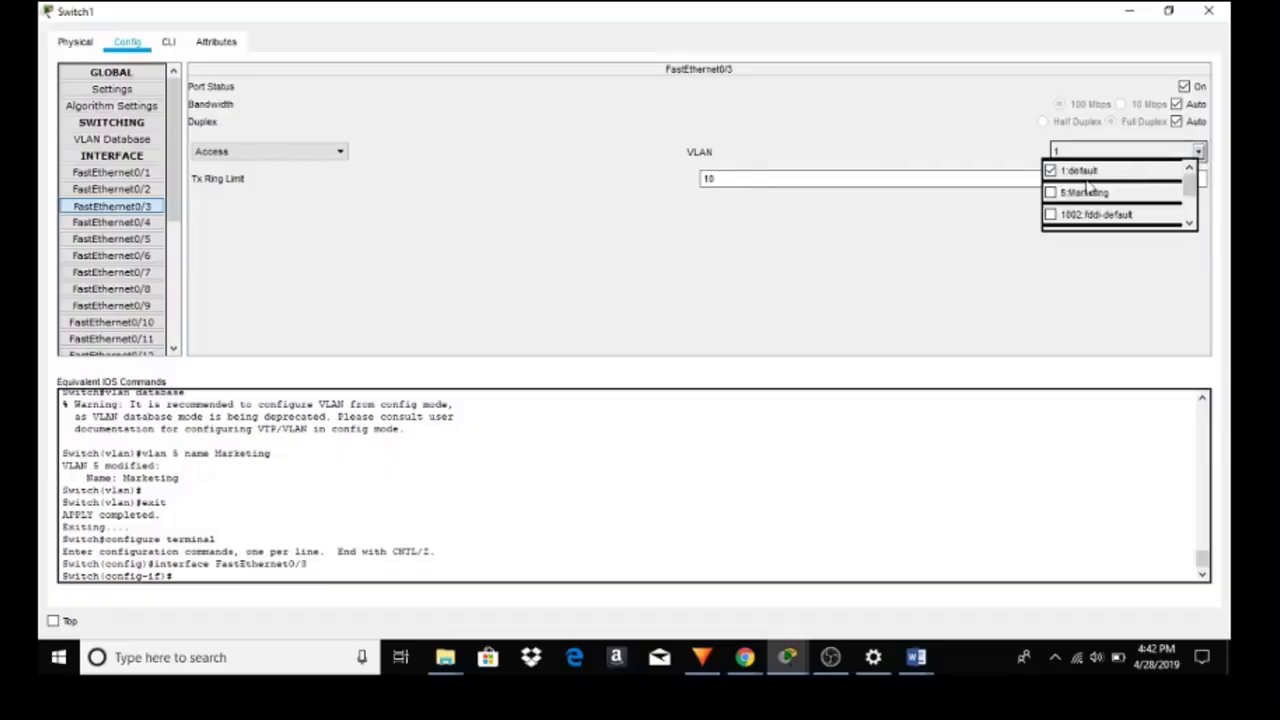
pyautogui.click(1056, 195)
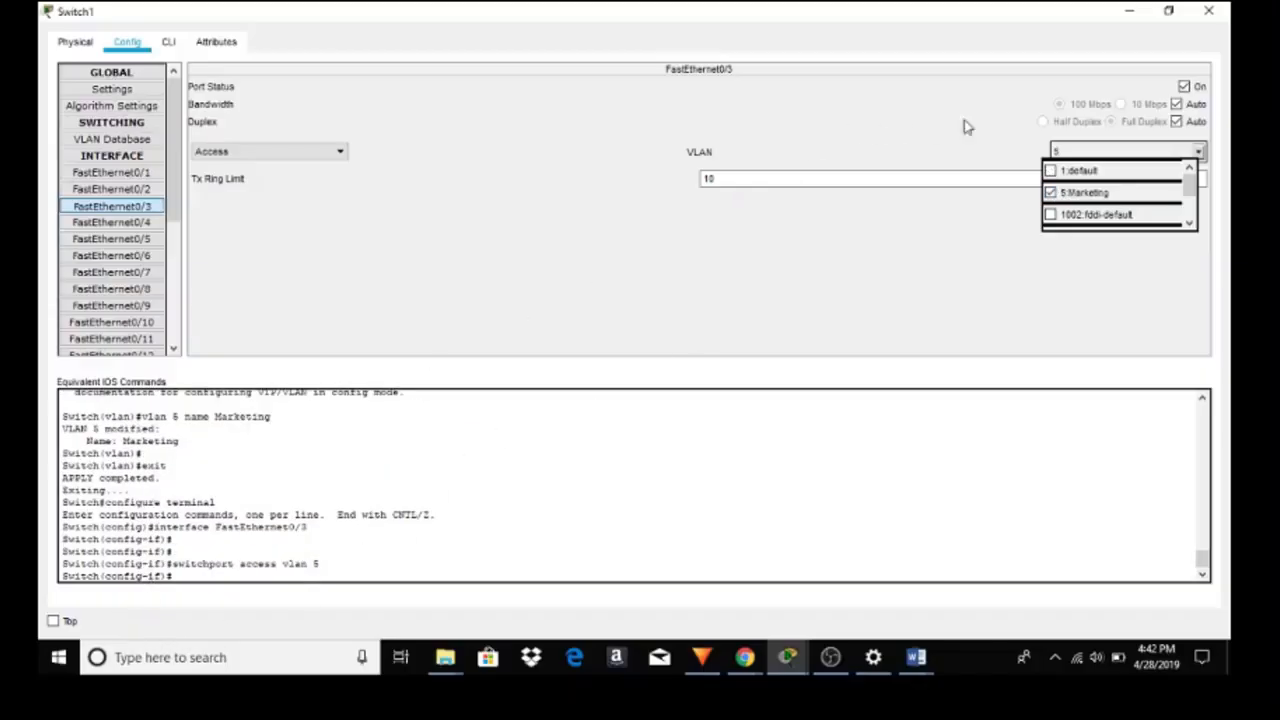
pyautogui.click(1207, 12)
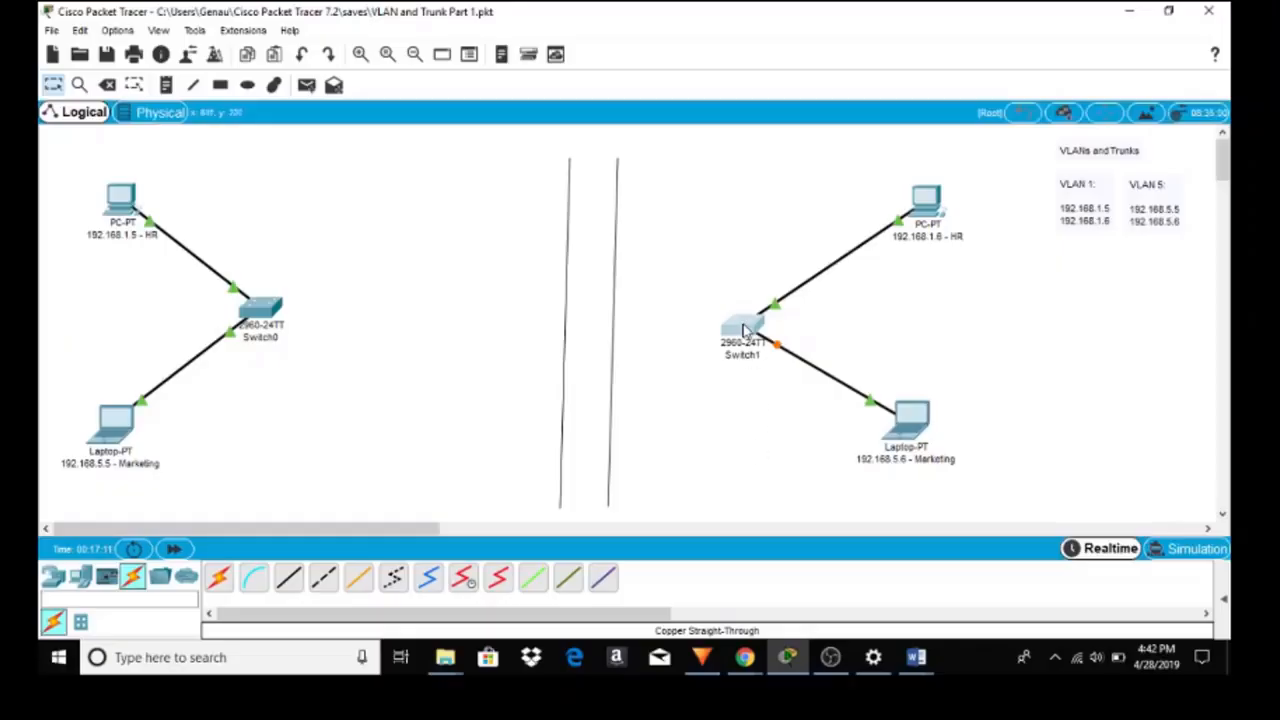
pyautogui.moveTo(743, 331)
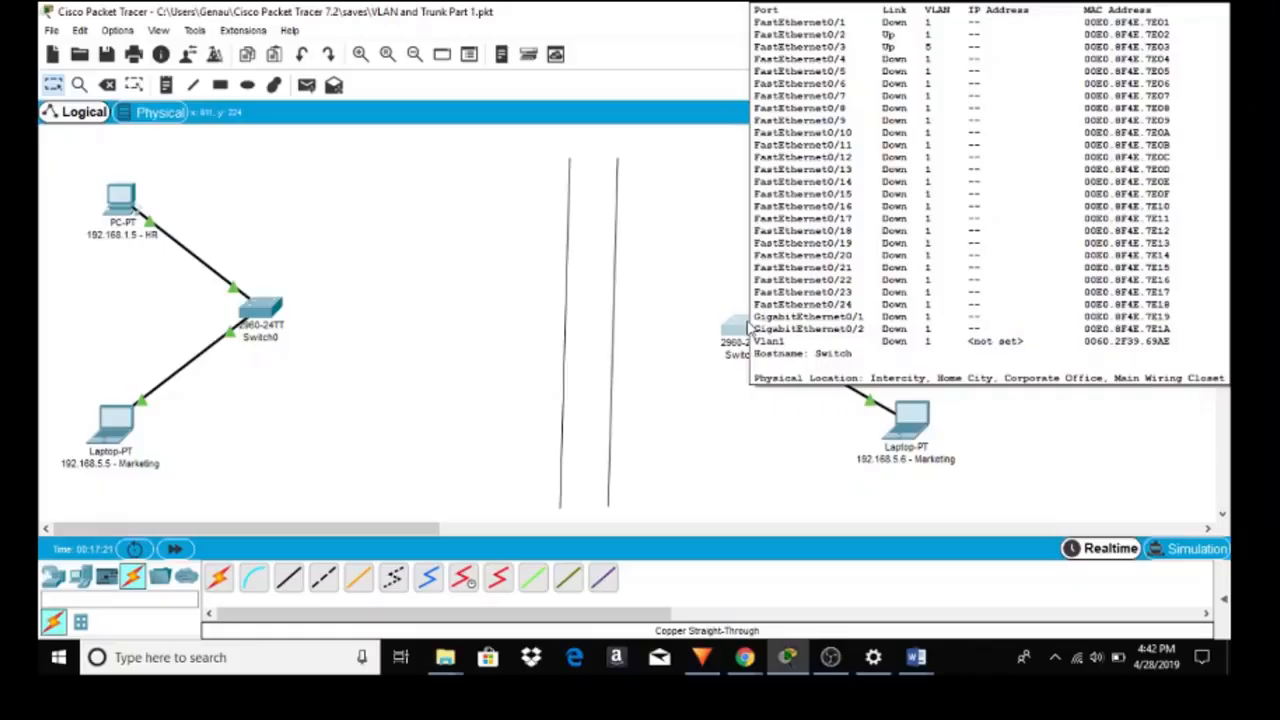
# Add VLAN 5 named Marketing to Switch0's VLAN database
pyautogui.click(253, 313)
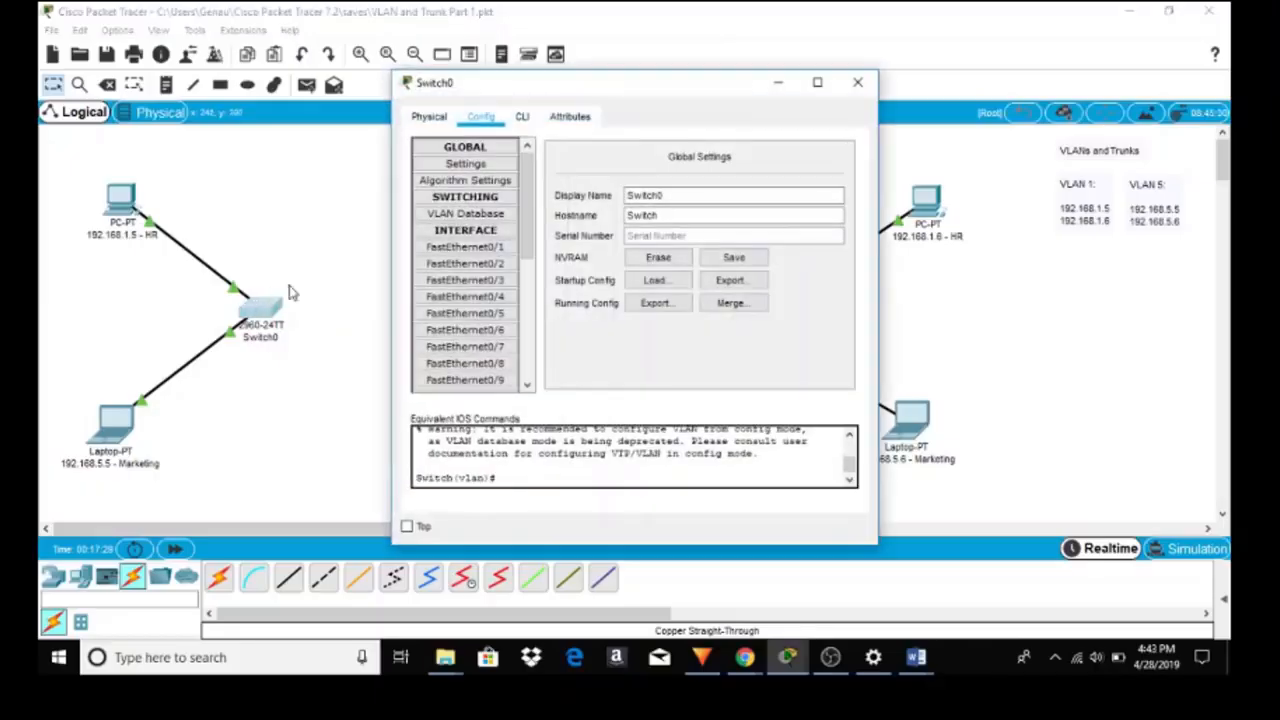
pyautogui.click(816, 82)
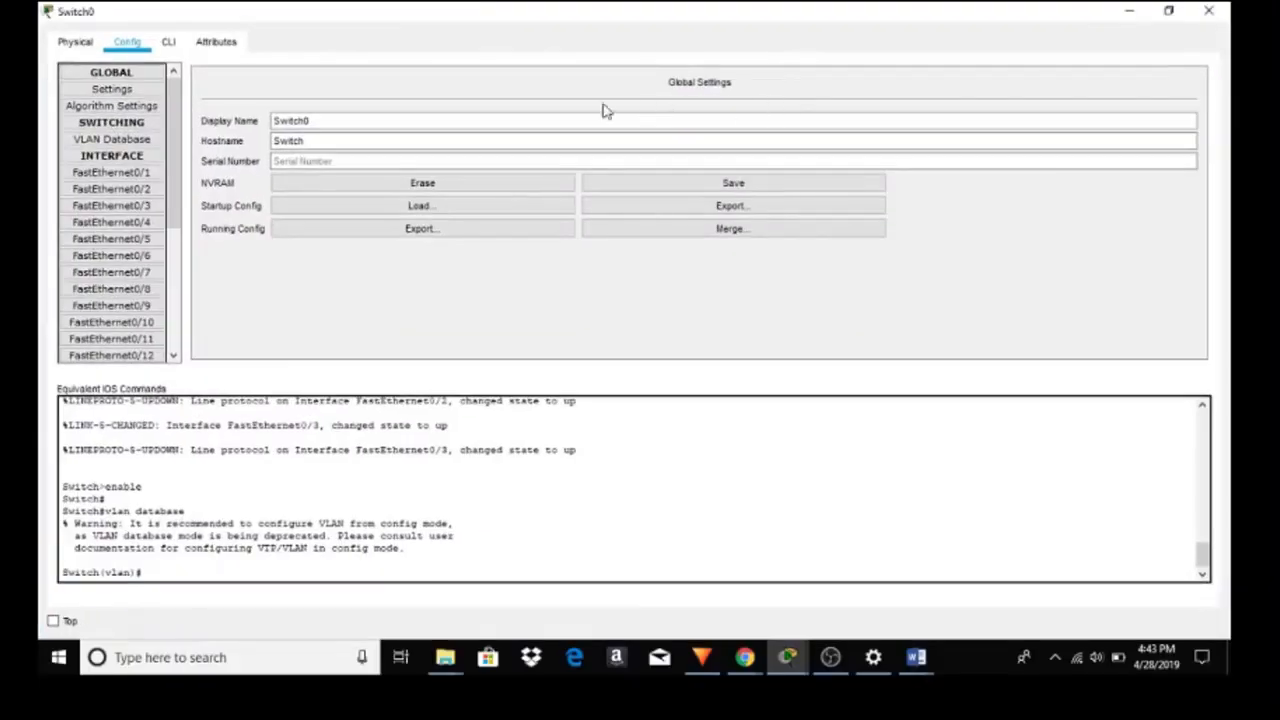
pyautogui.click(100, 139)
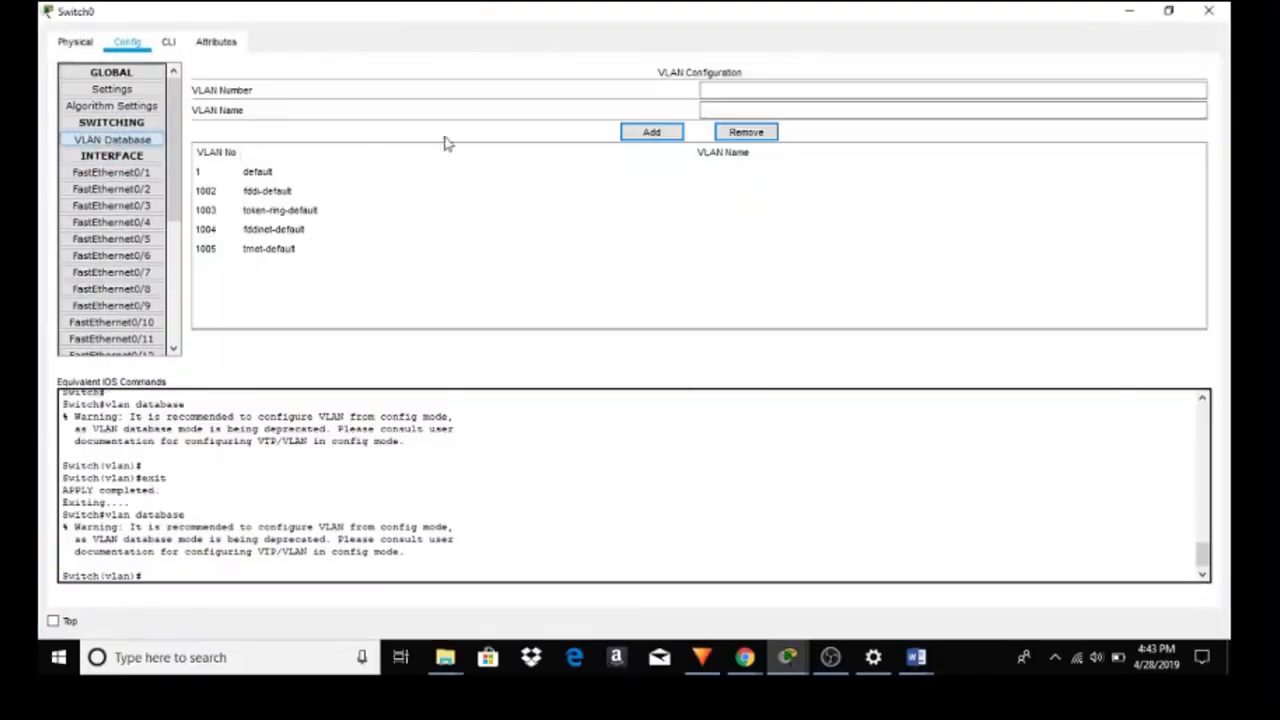
pyautogui.click(713, 91)
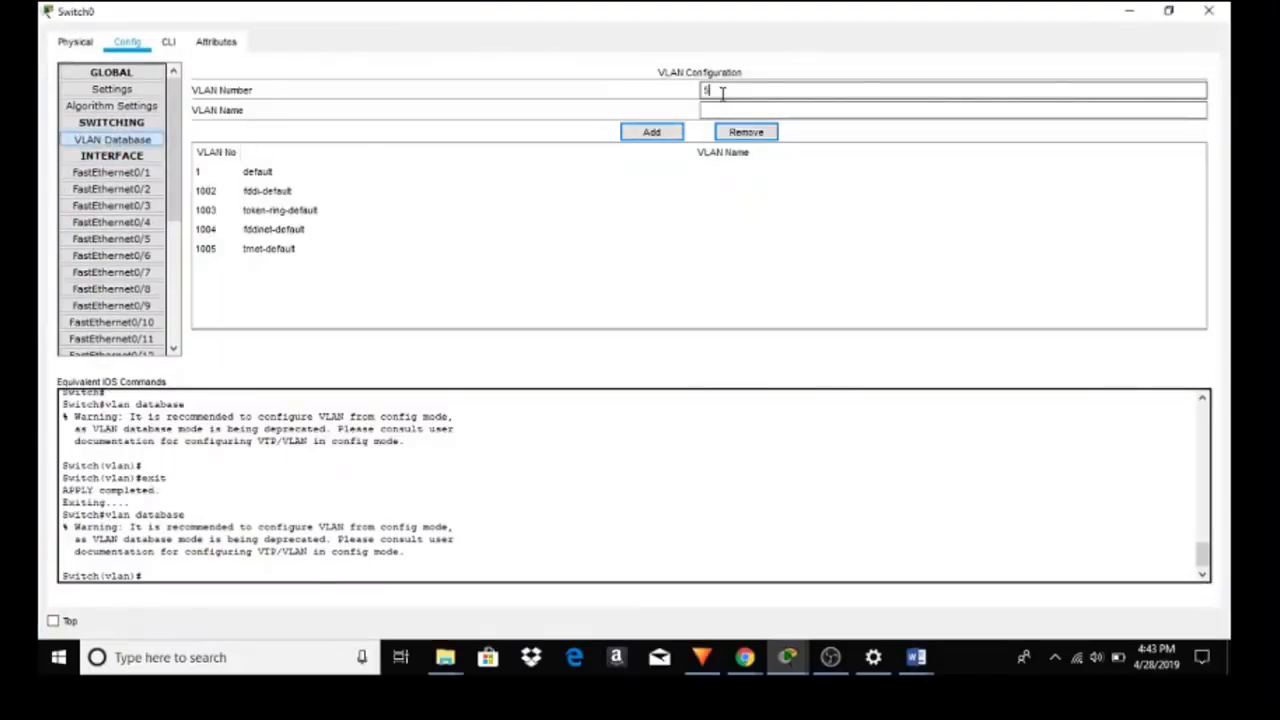
pyautogui.click(718, 110)
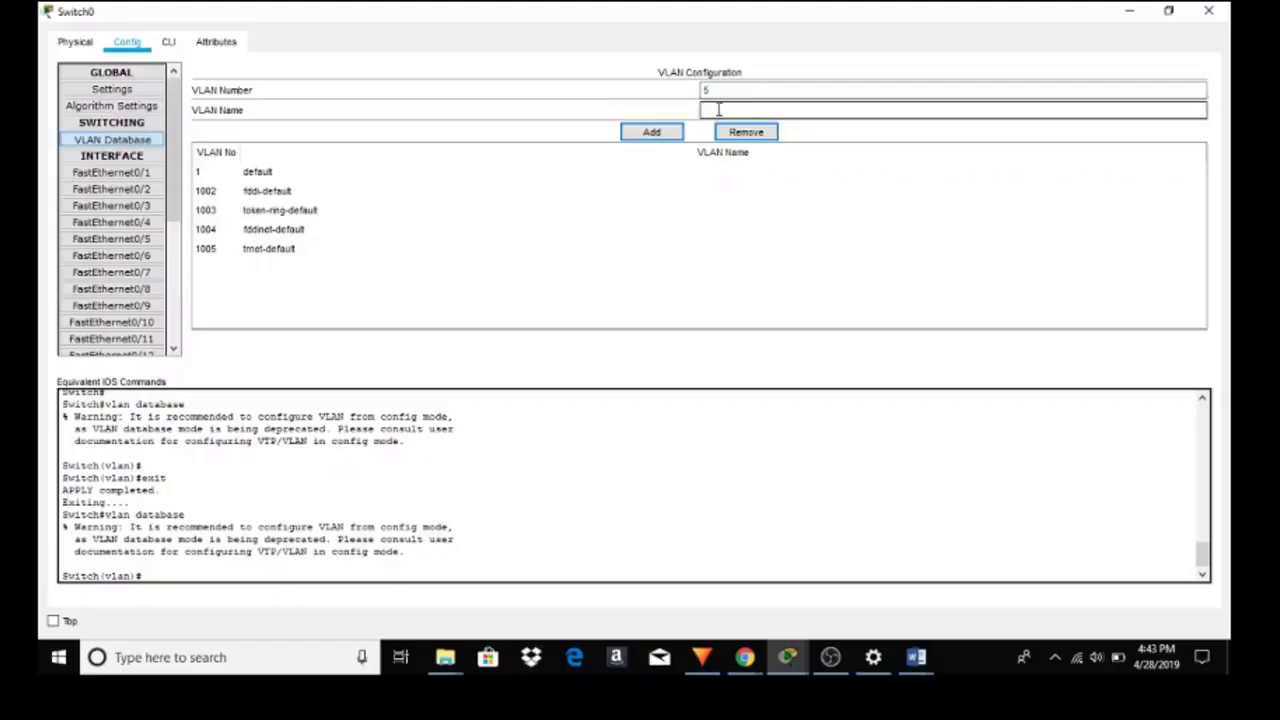
pyautogui.write('Marketing')
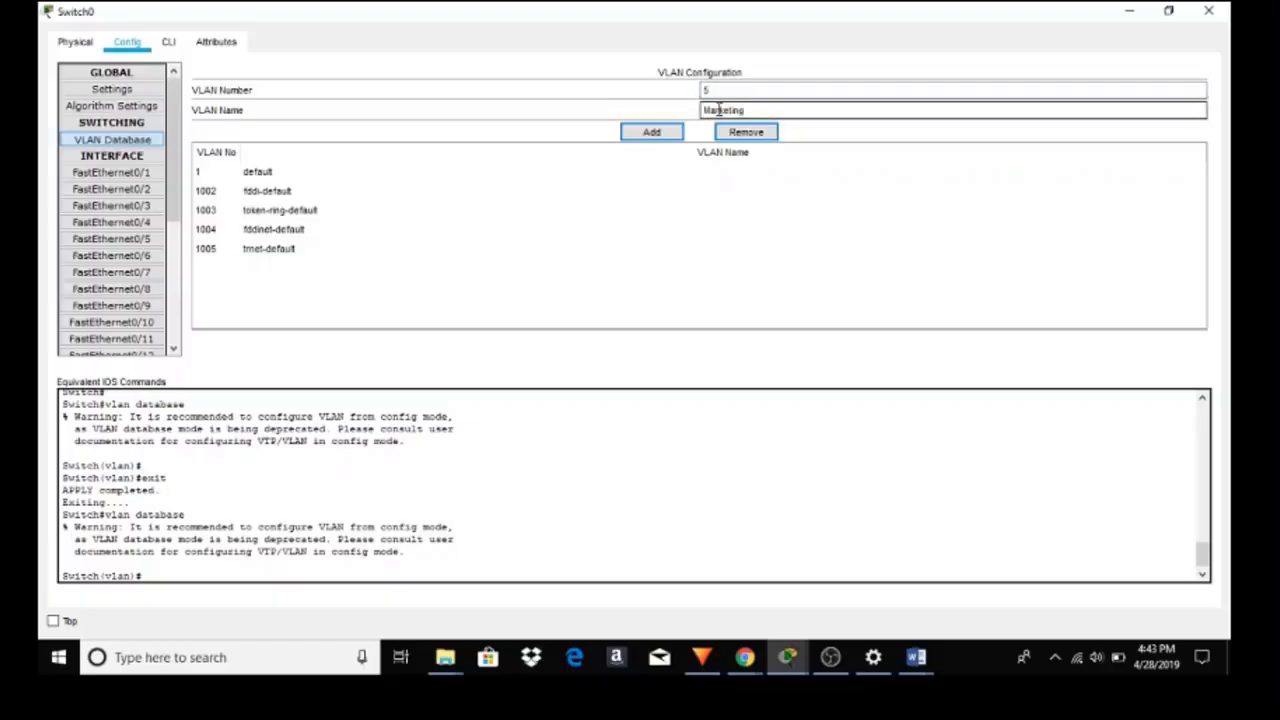
pyautogui.click(651, 137)
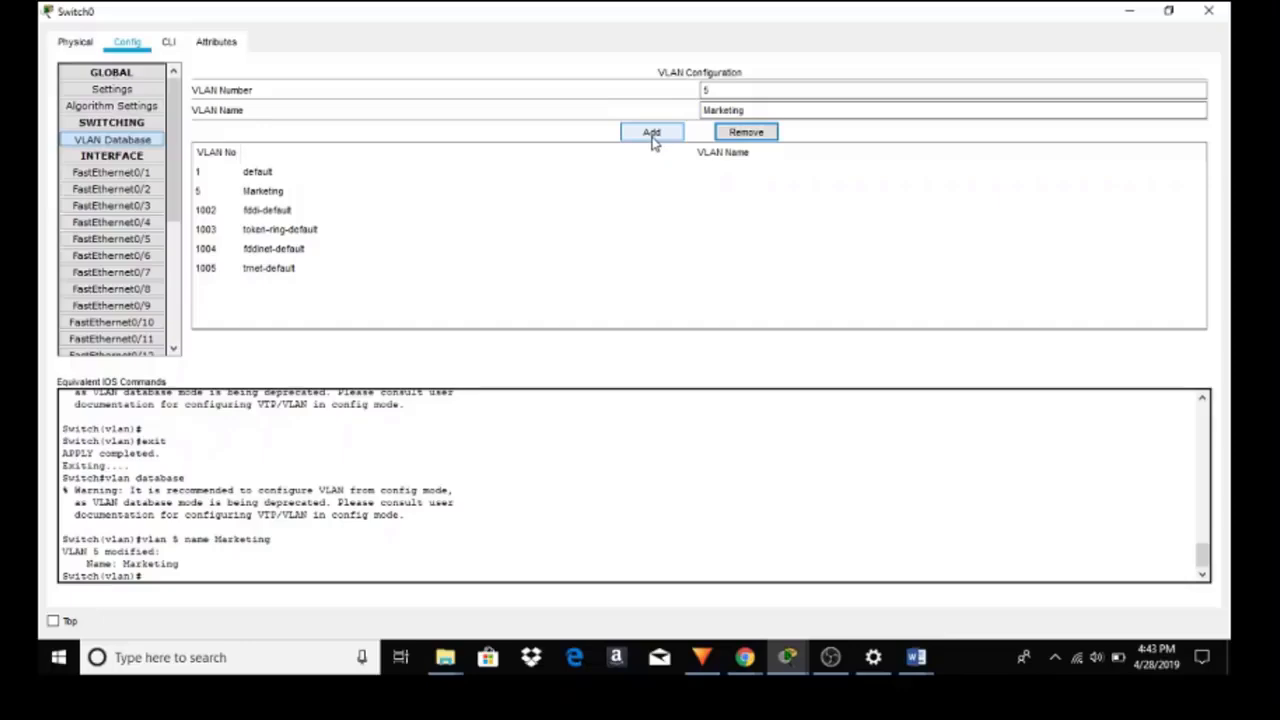
# Assign Switch0's FastEthernet0/3 access port to VLAN 5 (Marketing), close the switch configuration and check its port summary
pyautogui.click(128, 207)
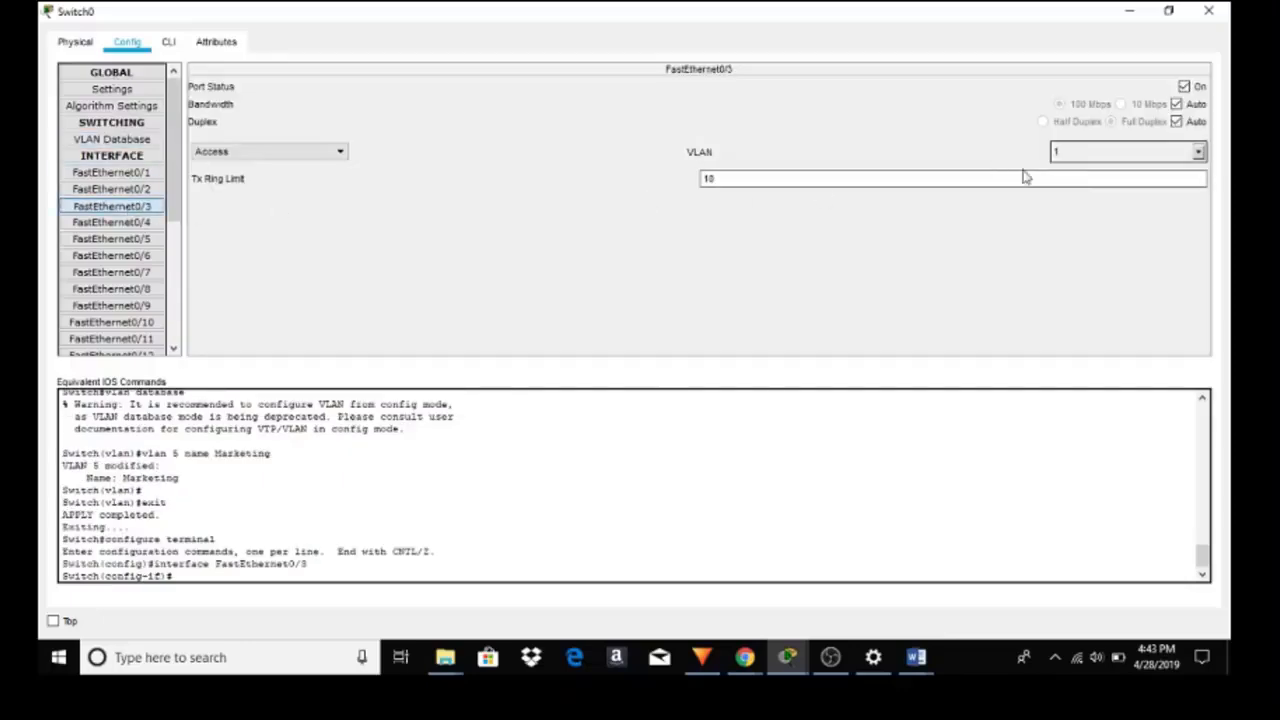
pyautogui.click(1199, 152)
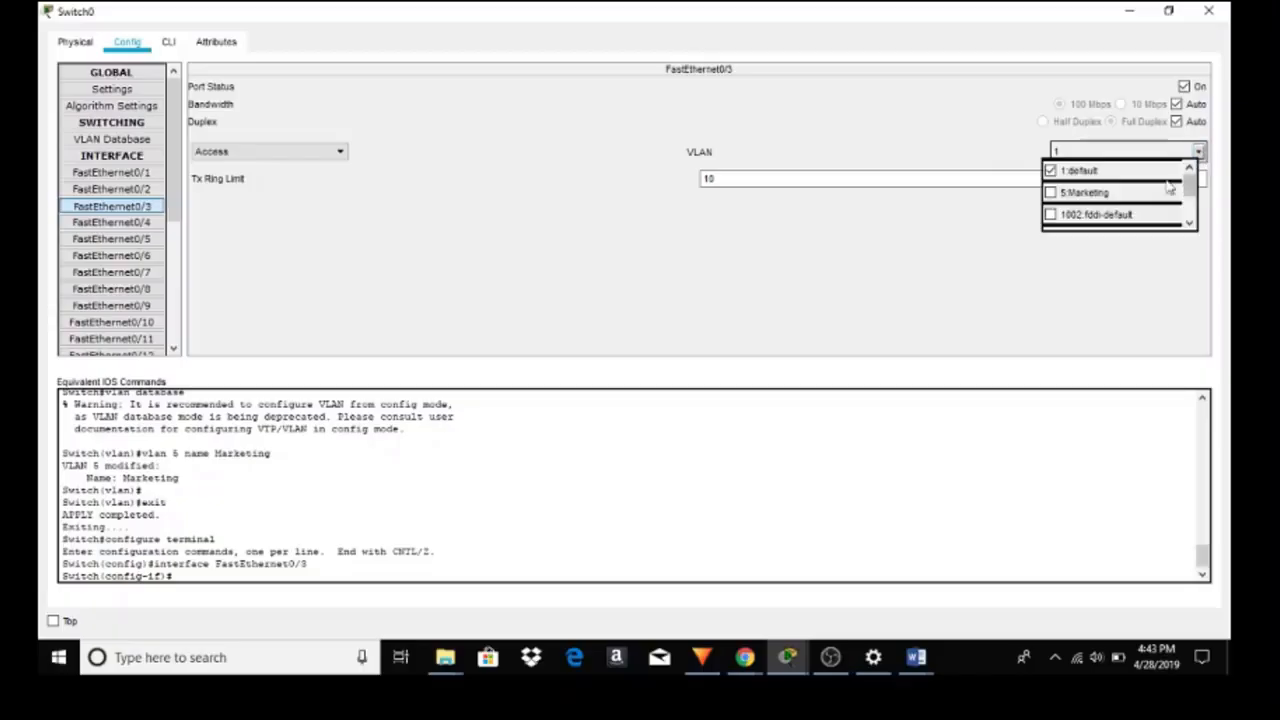
pyautogui.click(1052, 192)
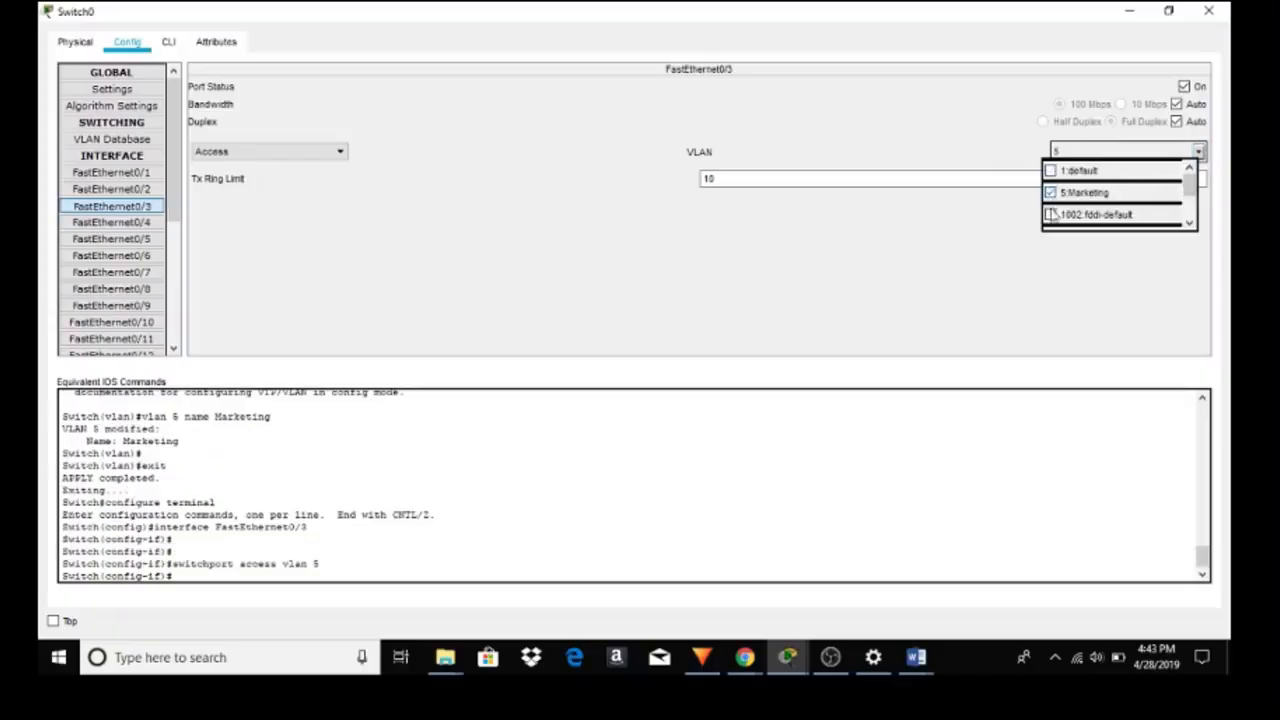
pyautogui.click(1062, 282)
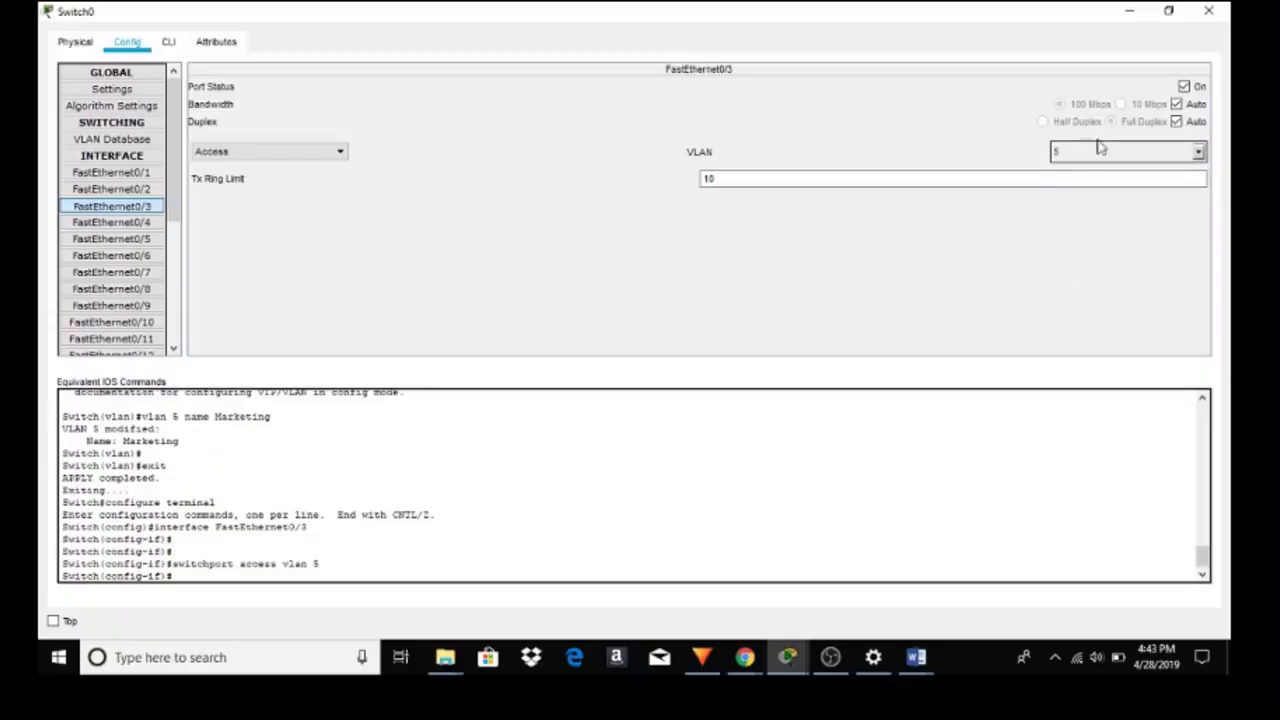
pyautogui.click(1208, 11)
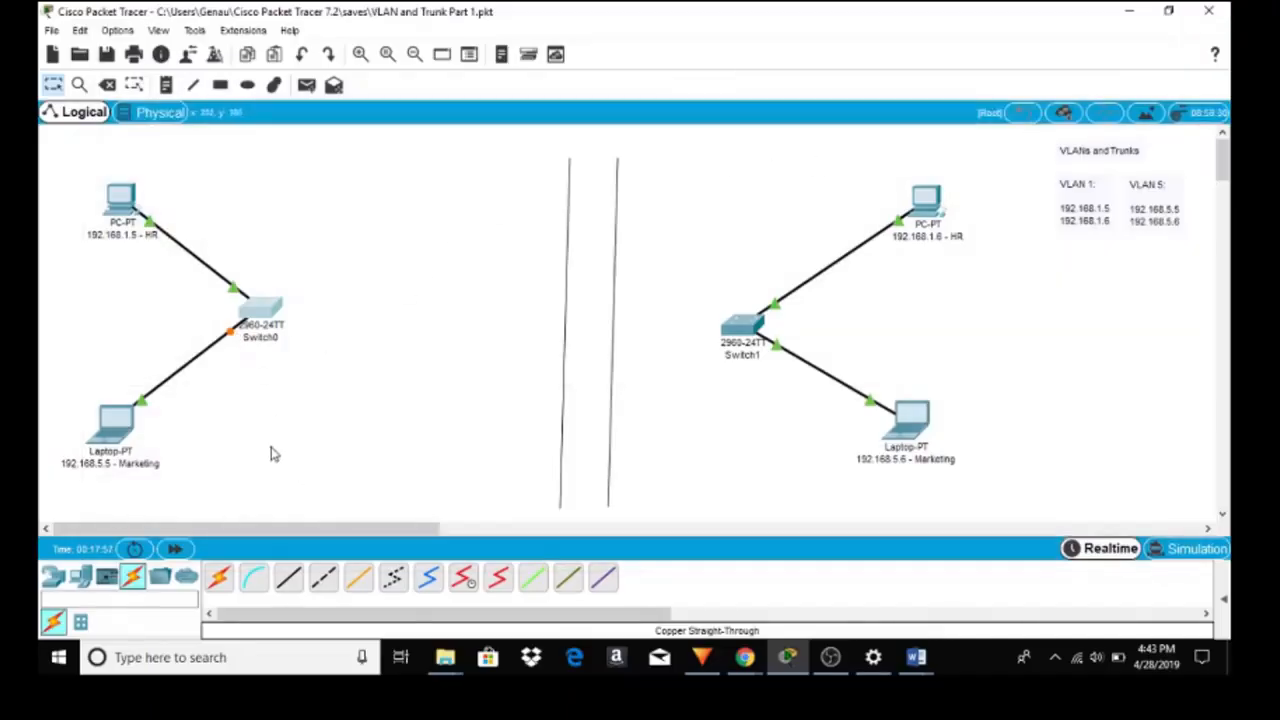
pyautogui.moveTo(263, 314)
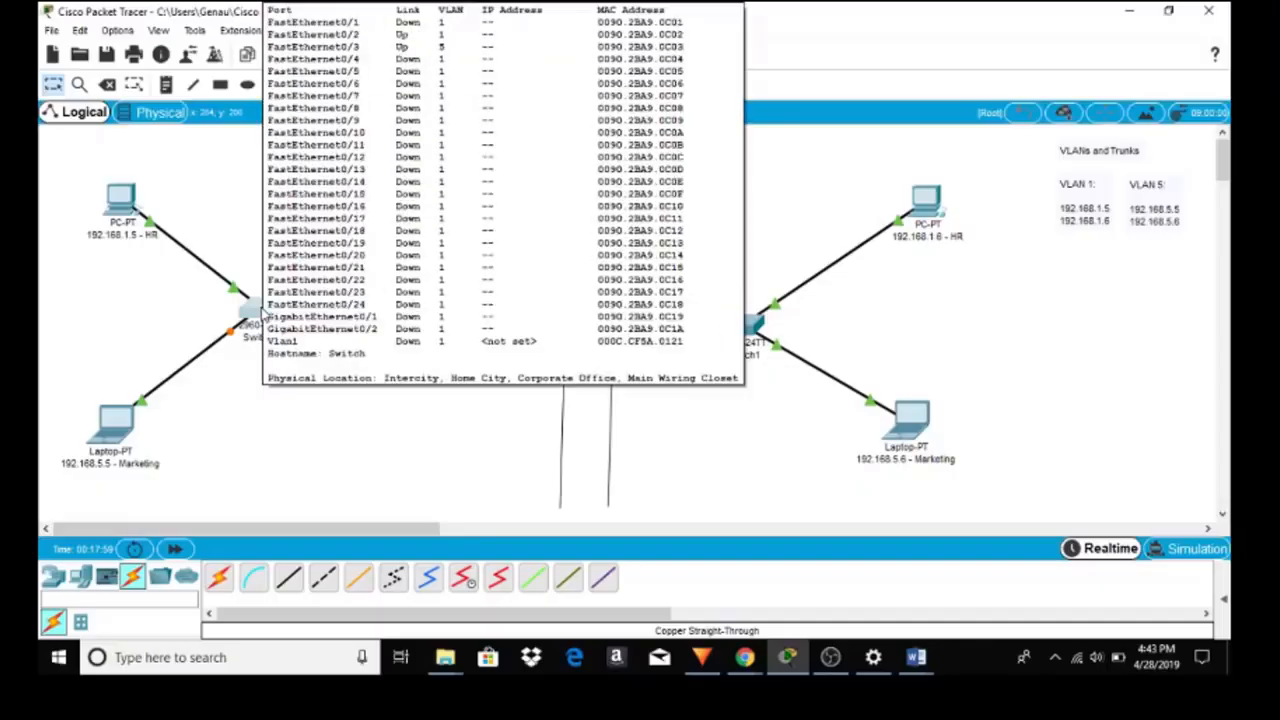